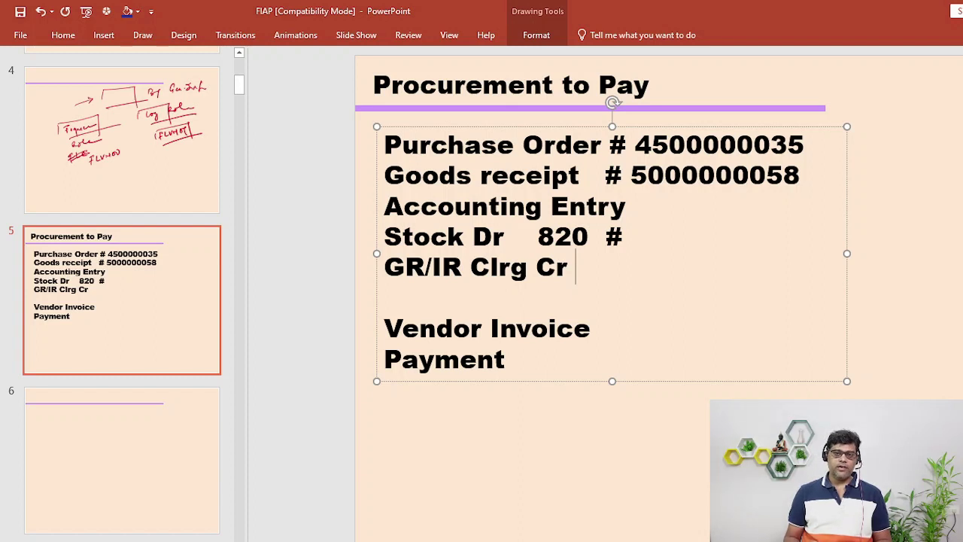
# Step: Complete the GR/IR Clrg Cr line with "800 #" and add the line "Freight Clrg Cr 20" below it
pyautogui.write('800')
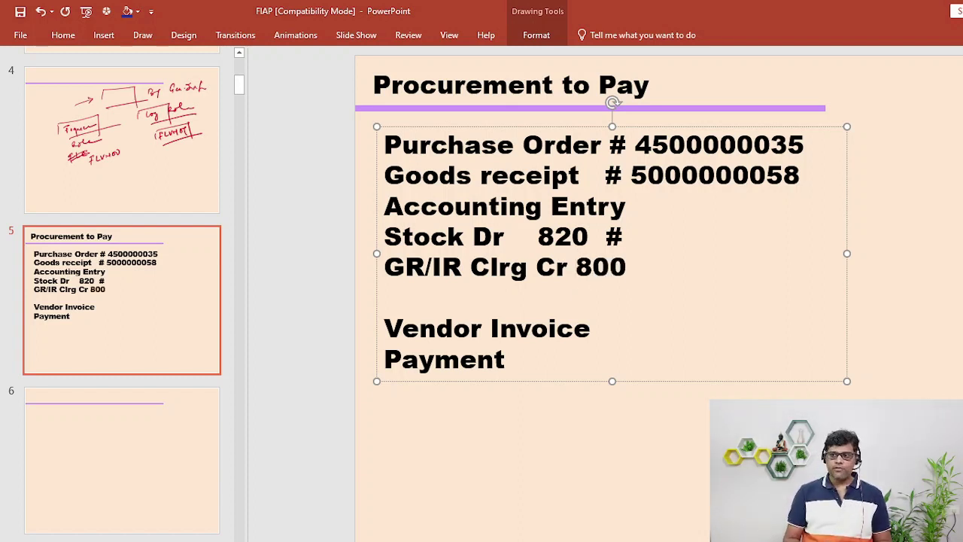
pyautogui.write('  #')
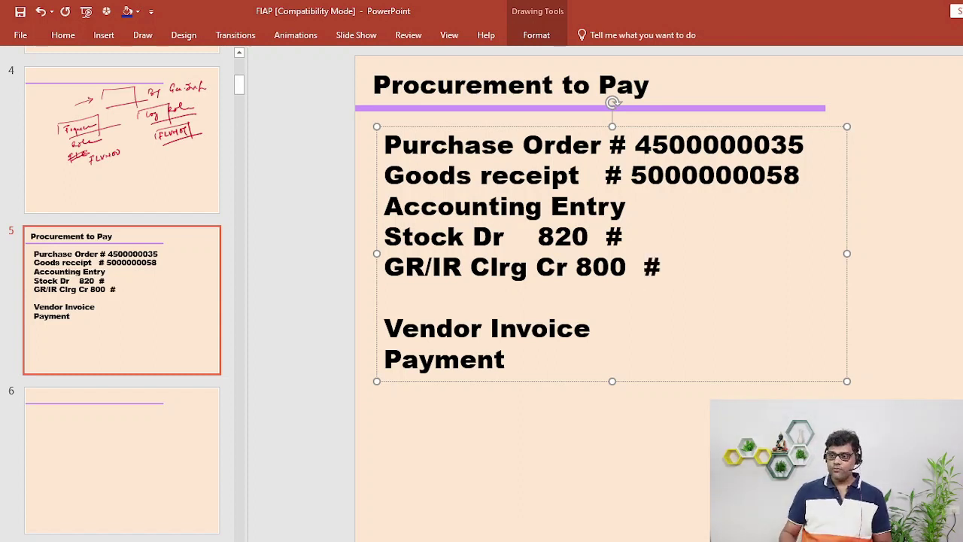
pyautogui.press('Return')
pyautogui.write('Fr')
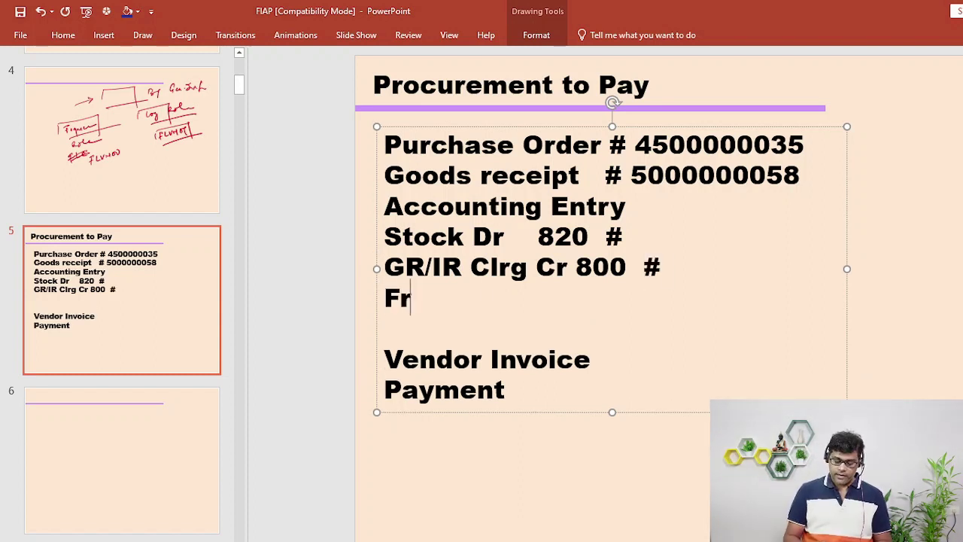
pyautogui.write('eight ')
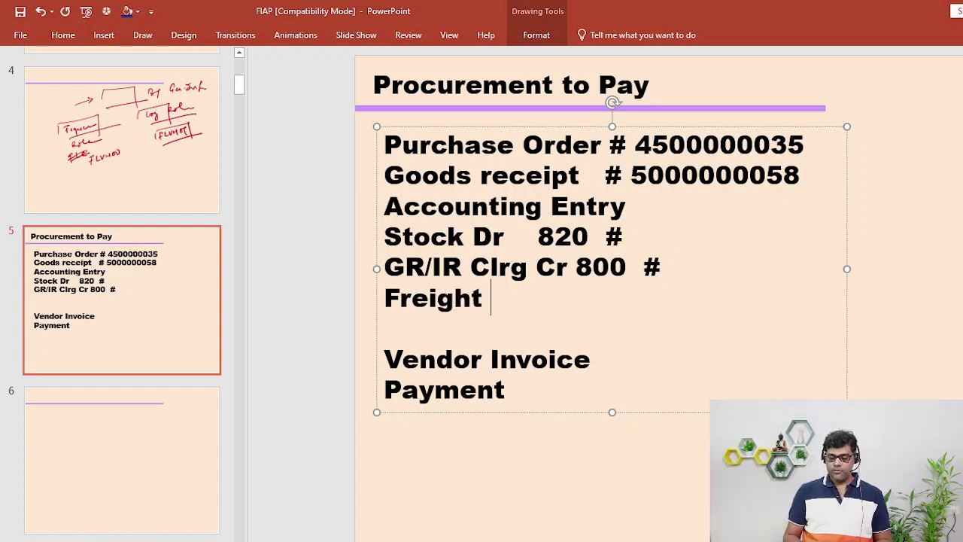
pyautogui.write('Clrg ')
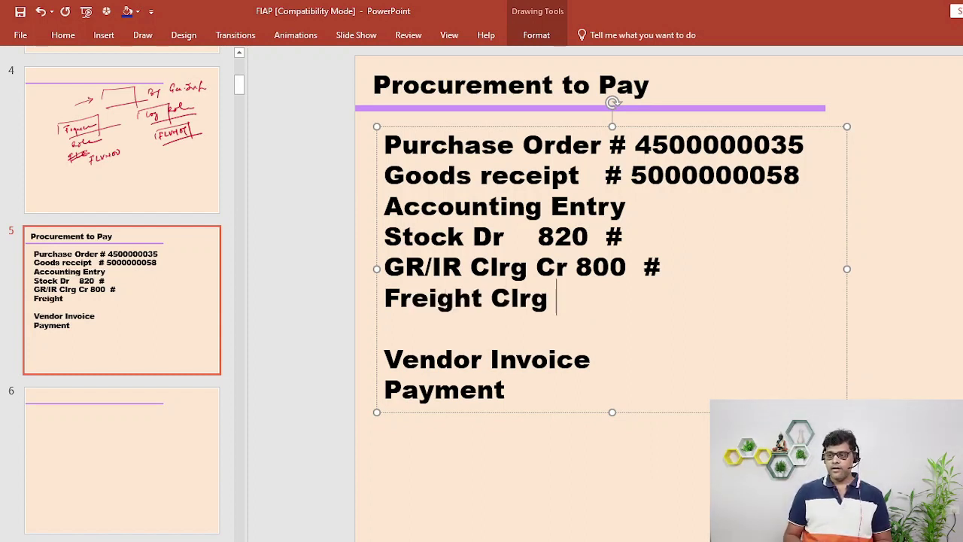
pyautogui.write('Cr 2')
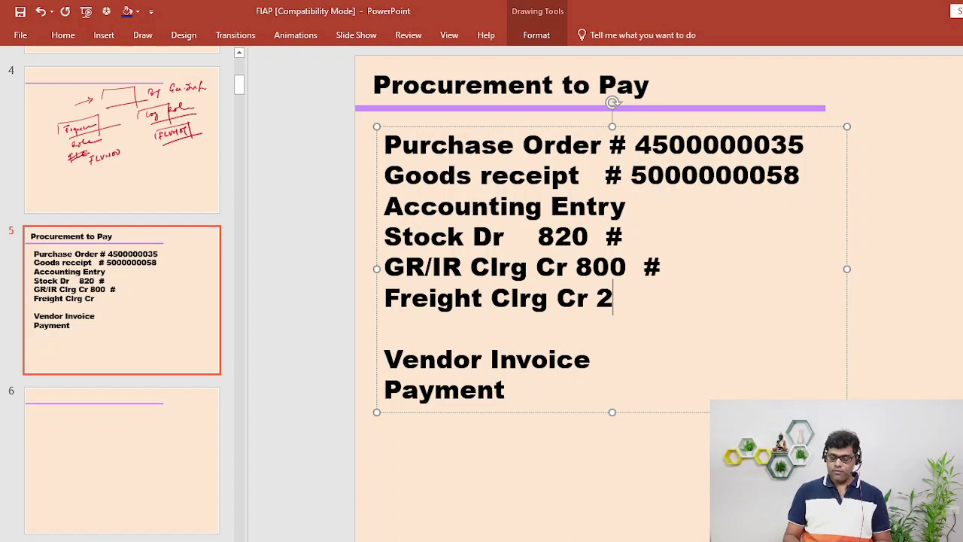
pyautogui.write('0')
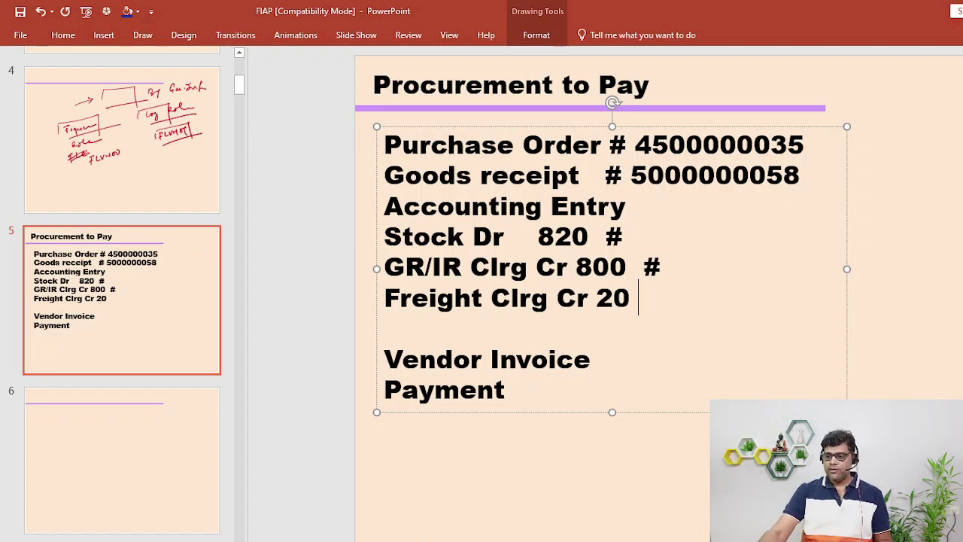
# Step: Switch to the SAP goods receipt session and display the latest goods receipt's material document from 2023
pyautogui.hotkey('alt', 'Tab')
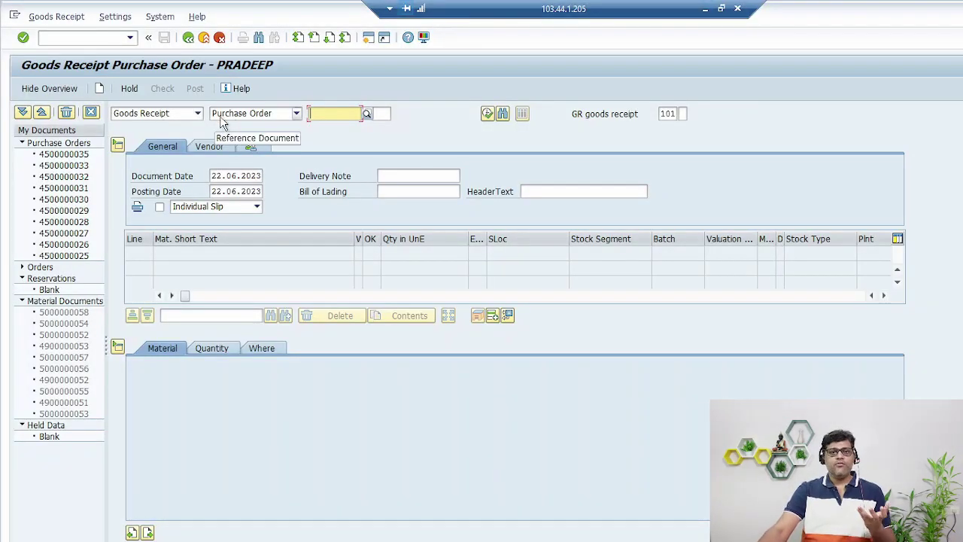
pyautogui.click(163, 115)
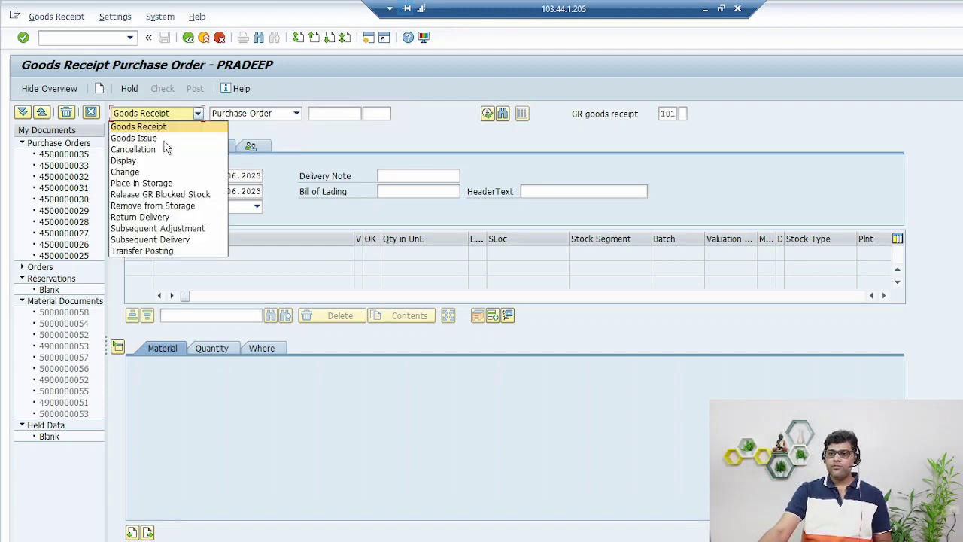
pyautogui.click(125, 161)
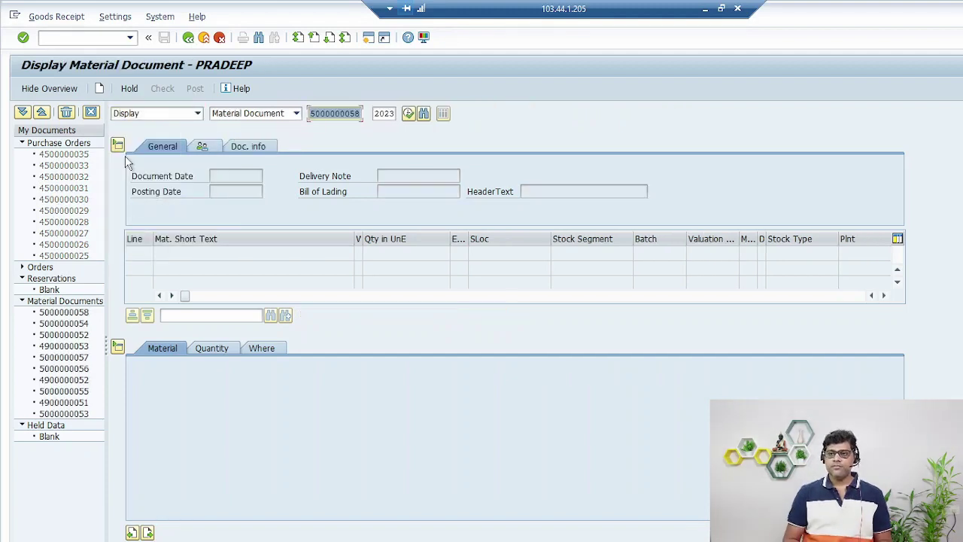
pyautogui.click(407, 113)
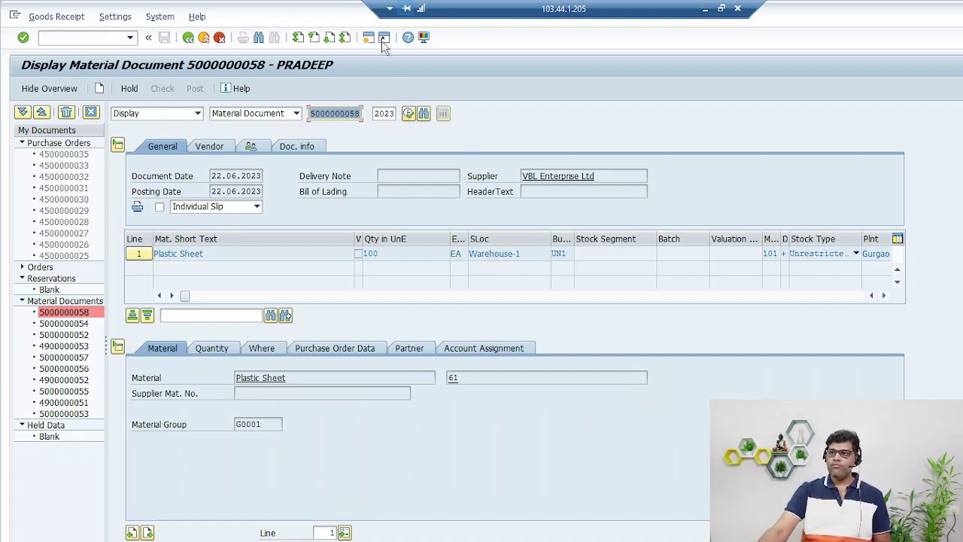
# Step: Switch to the SAP Easy Access session and start transaction FBL3N for G/L account line items
pyautogui.hotkey('alt', 'Tab')
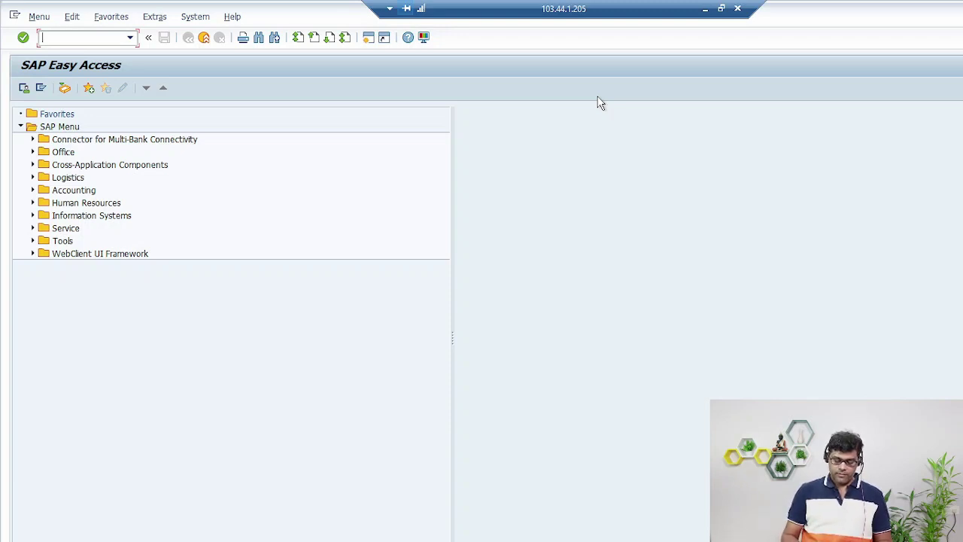
pyautogui.write('FBL3N')
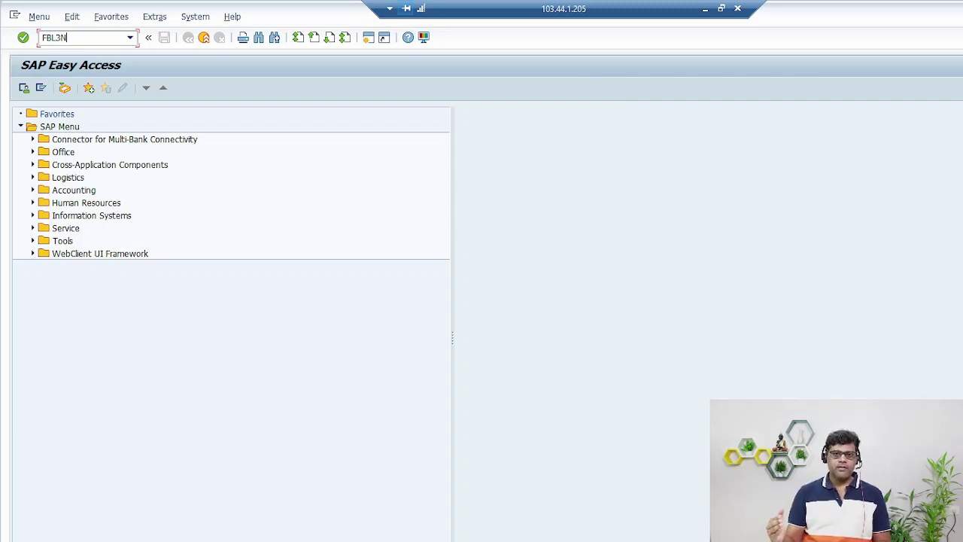
pyautogui.press('Return')
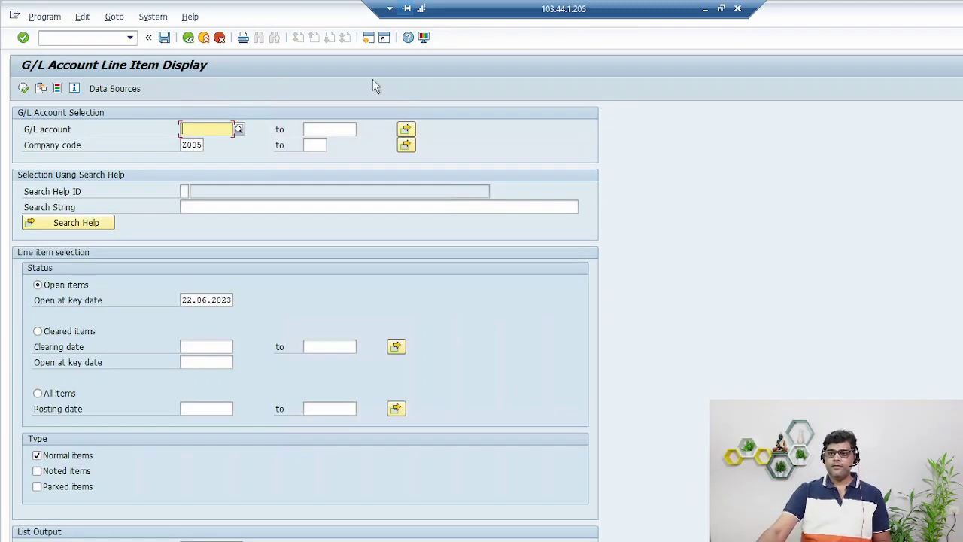
# Step: Enter G/L accounts 4002, 4005 and 4006 as single values in the multiple selection, checking them against the slide, and apply it
pyautogui.click(412, 128)
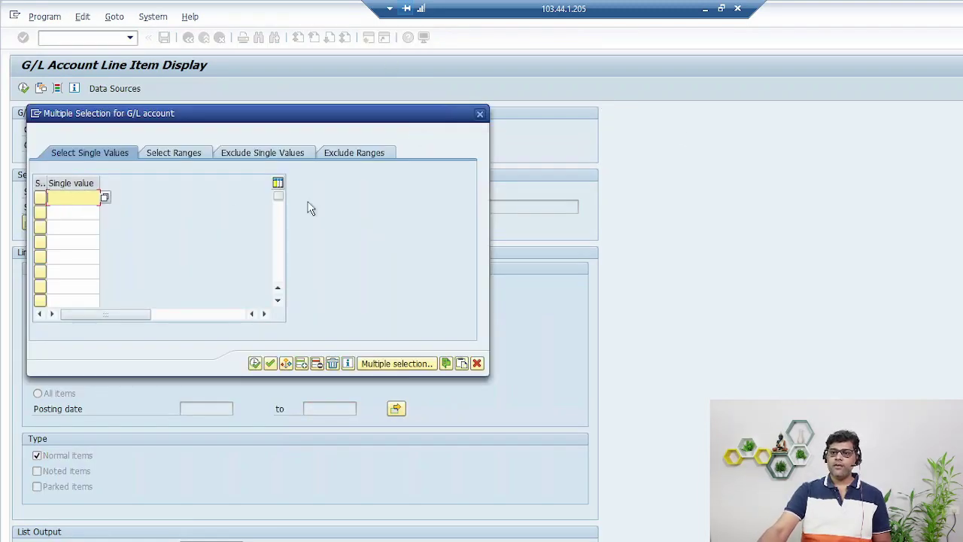
pyautogui.write('4002')
pyautogui.press('Return')
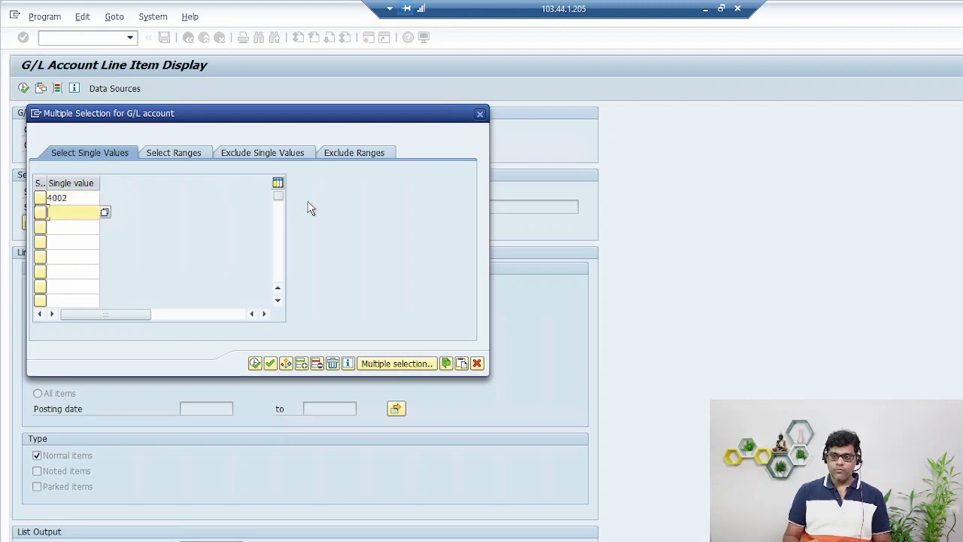
pyautogui.click(705, 9)
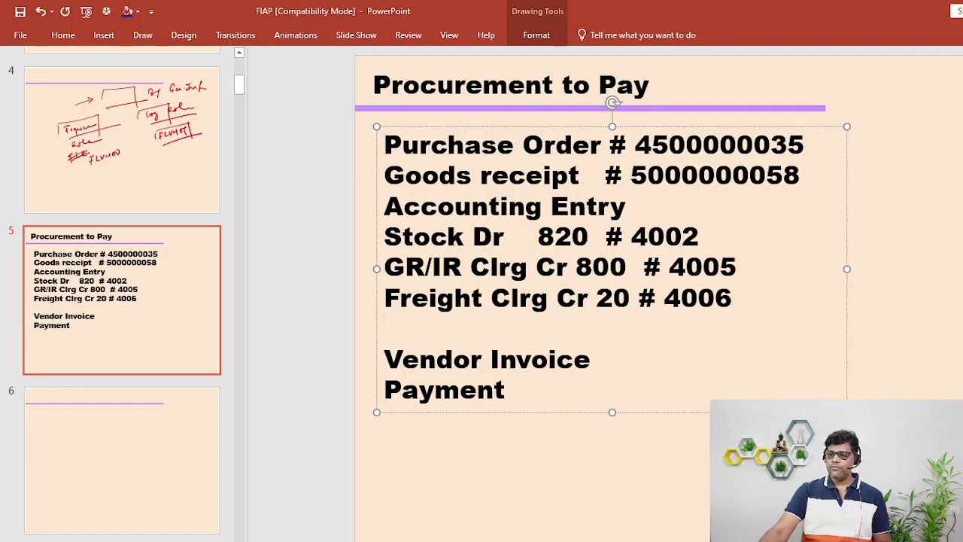
pyautogui.hotkey('alt', 'Tab')
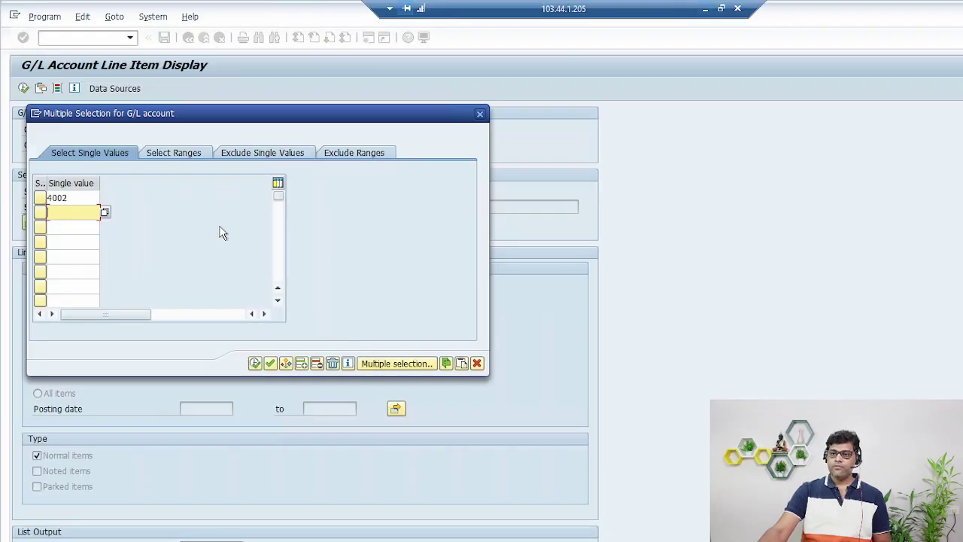
pyautogui.write('4')
pyautogui.press('BackSpace')
pyautogui.write('4')
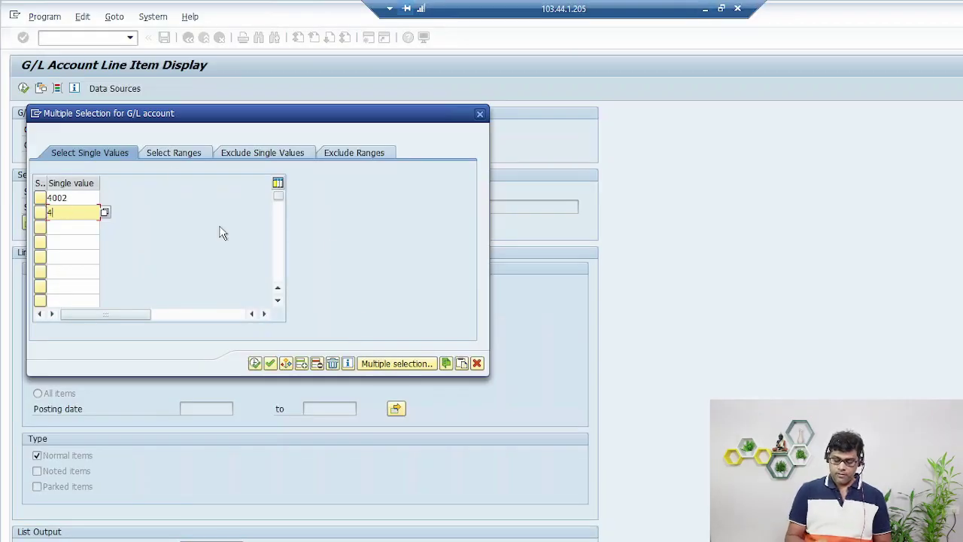
pyautogui.write('005')
pyautogui.press('Return')
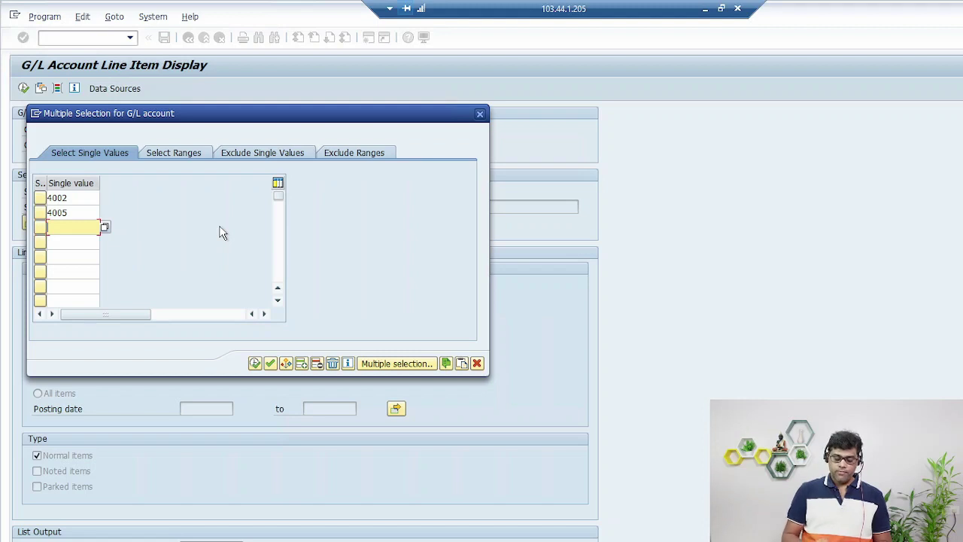
pyautogui.write('4006')
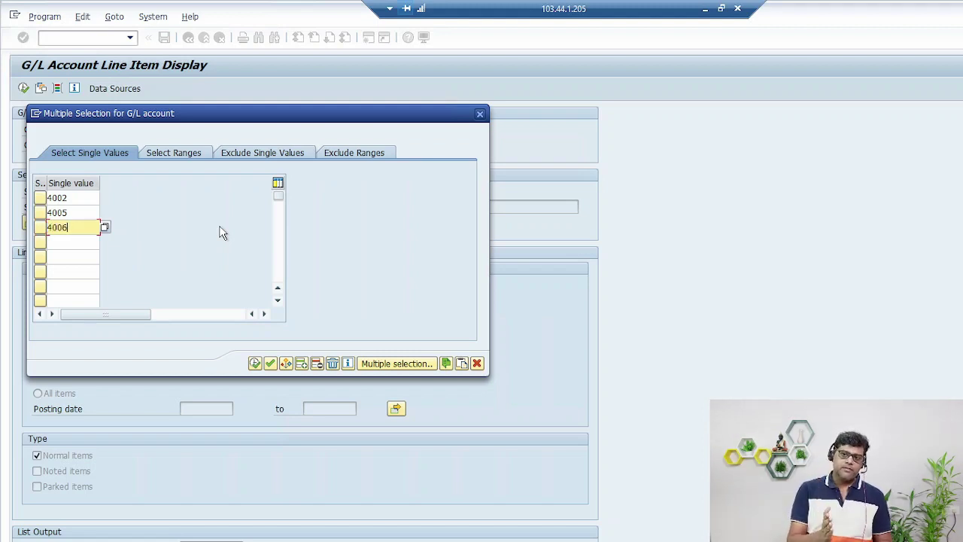
pyautogui.click(255, 364)
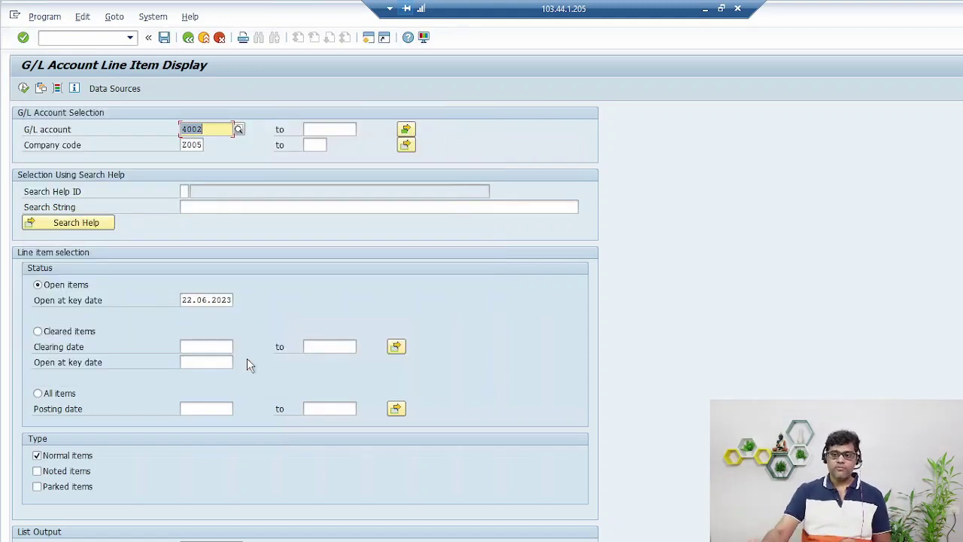
# Step: Restrict the report to all items with posting date 22.06.2023 to 22.06.2023 and execute it
pyautogui.click(60, 392)
pyautogui.click(203, 408)
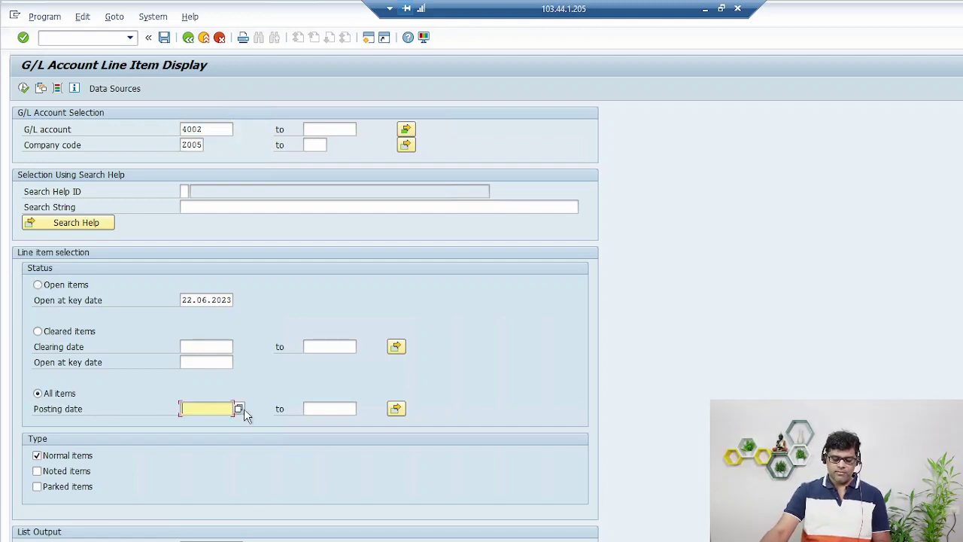
pyautogui.click(238, 408)
pyautogui.press('Return')
pyautogui.press('Tab')
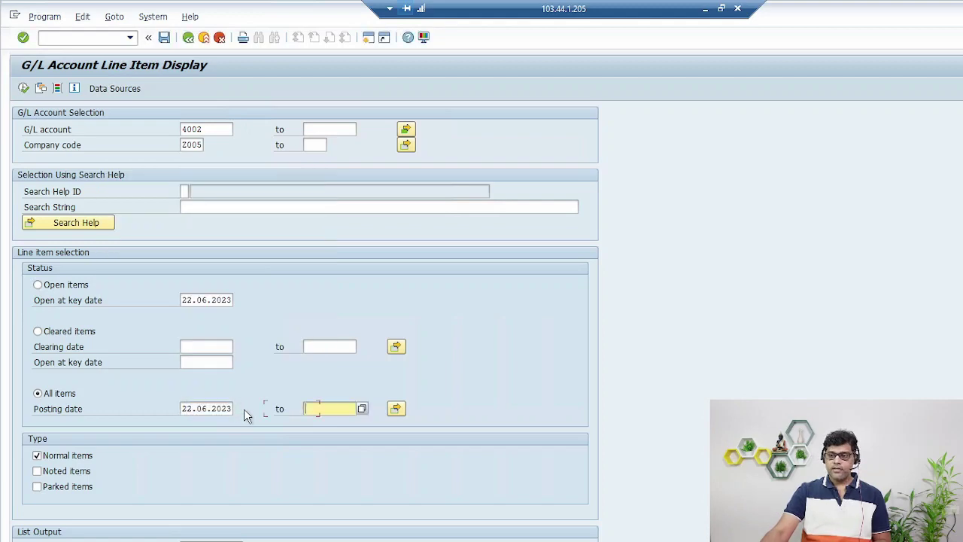
pyautogui.press('F4')
pyautogui.press('Return')
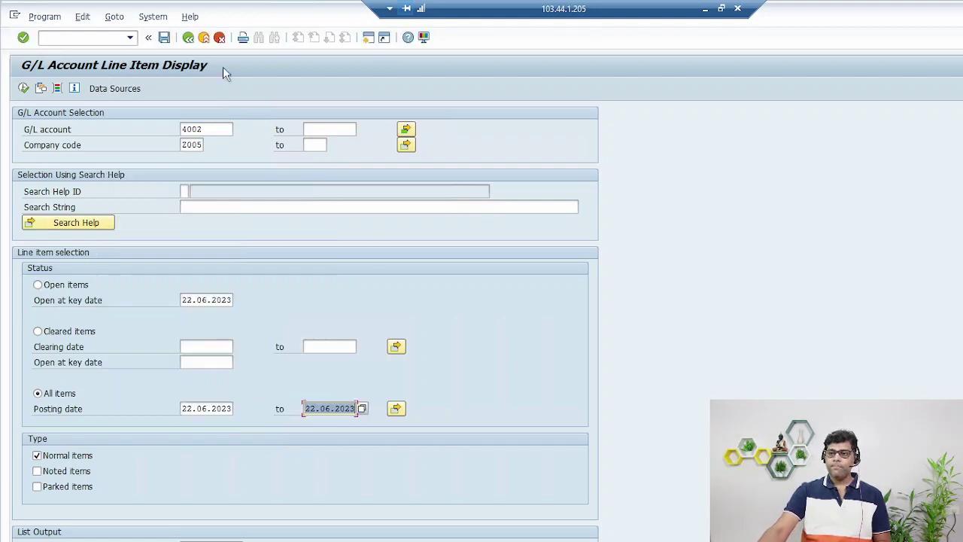
pyautogui.click(23, 88)
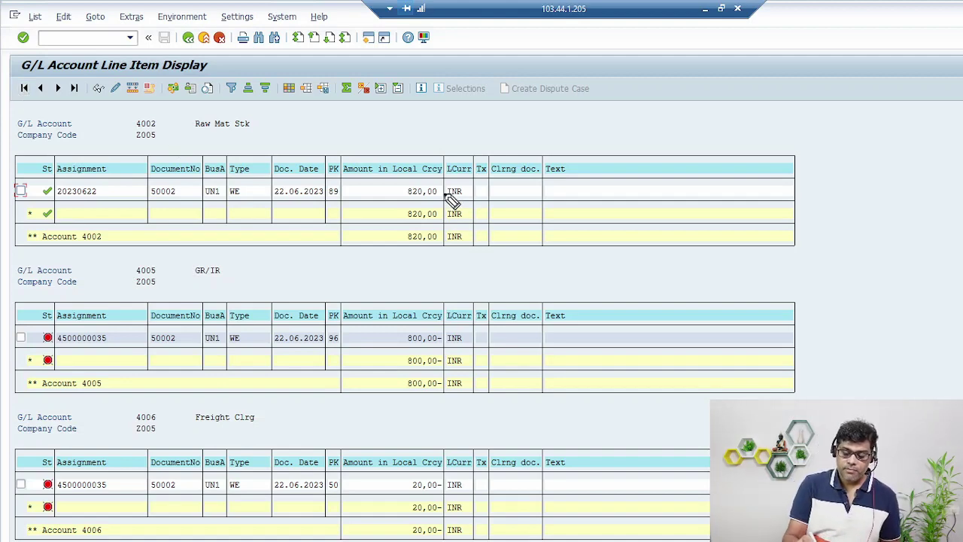
# Step: Circle the amounts of accounts 4002, 4005 and 4006 in screen ink, marking the stock amount "Dr" and labelling the entries "Auto"
pyautogui.moveTo(451, 192)
pyautogui.mouseDown()
pyautogui.moveTo(490, 200)
pyautogui.moveTo(435, 239)
pyautogui.mouseUp()
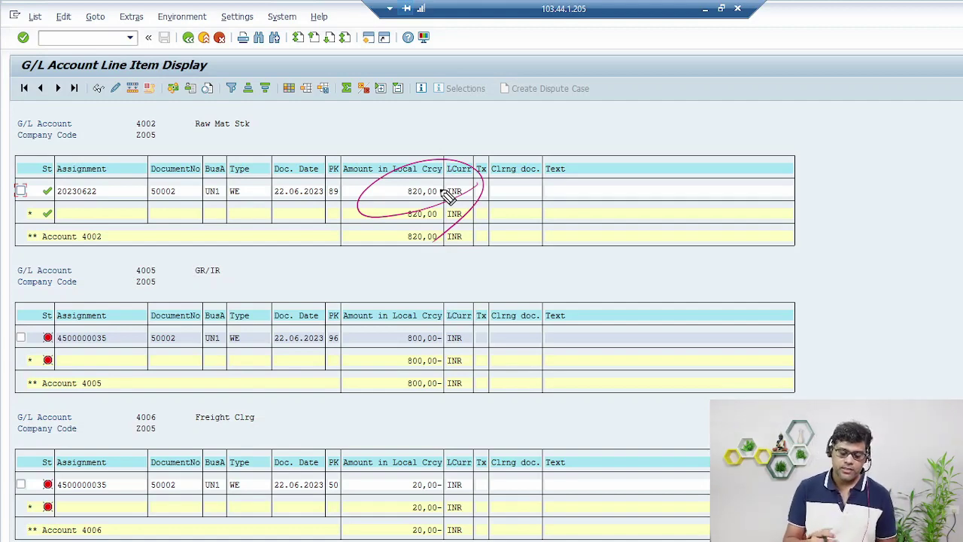
pyautogui.moveTo(510, 183)
pyautogui.mouseDown()
pyautogui.moveTo(578, 143)
pyautogui.moveTo(634, 140)
pyautogui.moveTo(648, 119)
pyautogui.mouseUp()
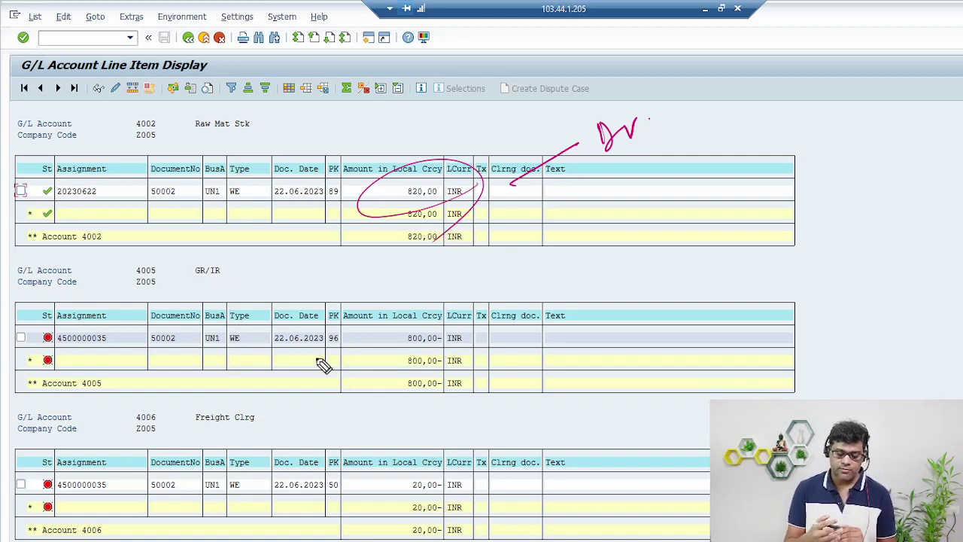
pyautogui.moveTo(488, 344); pyautogui.dragTo(401, 412)
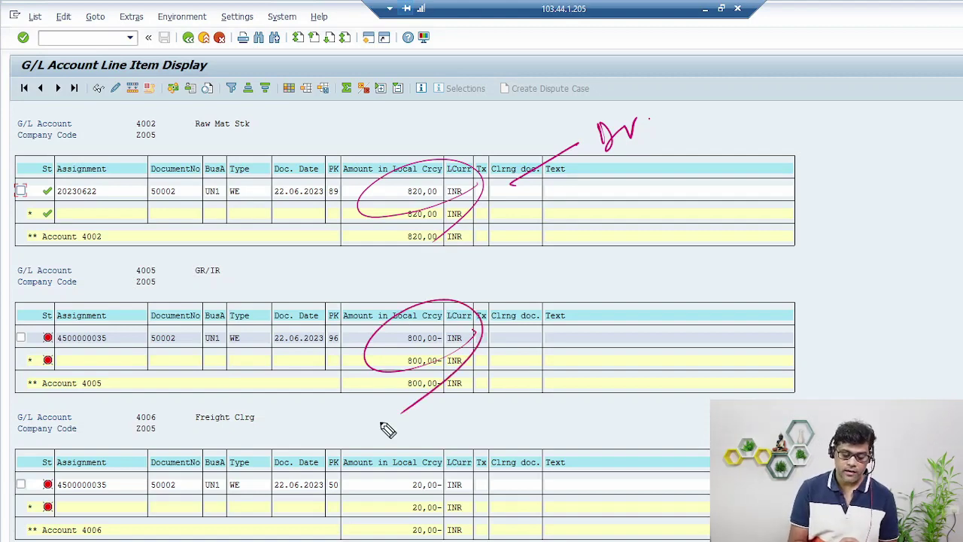
pyautogui.moveTo(678, 141); pyautogui.dragTo(738, 122)
pyautogui.moveTo(683, 325)
pyautogui.mouseDown()
pyautogui.moveTo(690, 337)
pyautogui.moveTo(736, 312)
pyautogui.mouseUp()
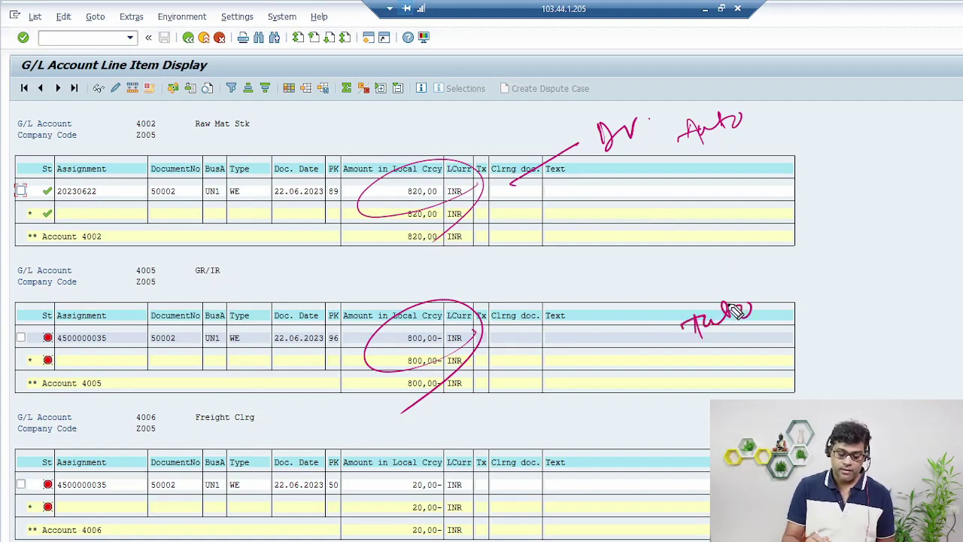
pyautogui.moveTo(461, 492)
pyautogui.mouseDown()
pyautogui.moveTo(404, 516)
pyautogui.moveTo(449, 532)
pyautogui.mouseUp()
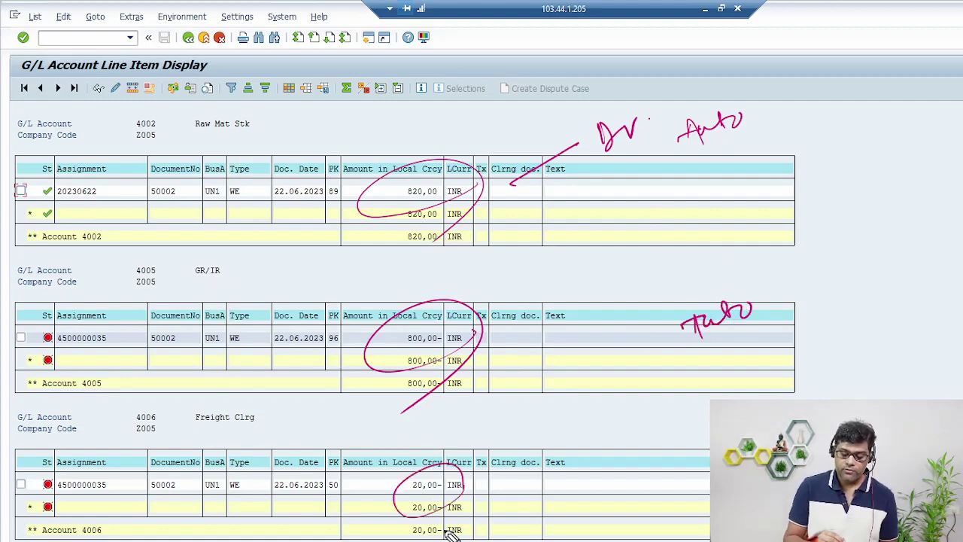
pyautogui.moveTo(701, 475)
pyautogui.mouseDown()
pyautogui.moveTo(708, 449)
pyautogui.moveTo(710, 461)
pyautogui.mouseUp()
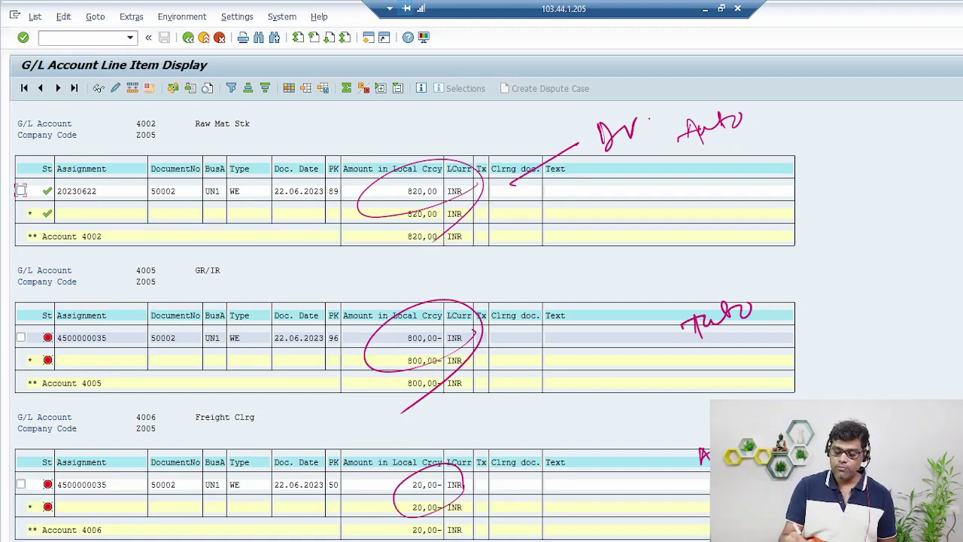
# Step: Handwrite "ERP", "SAP" and "Log" above the line items and circle the document number of the account 4002 entry
pyautogui.moveTo(804, 64)
pyautogui.mouseDown()
pyautogui.moveTo(797, 78)
pyautogui.moveTo(839, 74)
pyautogui.mouseUp()
pyautogui.moveTo(803, 102)
pyautogui.mouseDown()
pyautogui.moveTo(812, 126)
pyautogui.moveTo(831, 101)
pyautogui.mouseUp()
pyautogui.moveTo(835, 93); pyautogui.dragTo(835, 121)
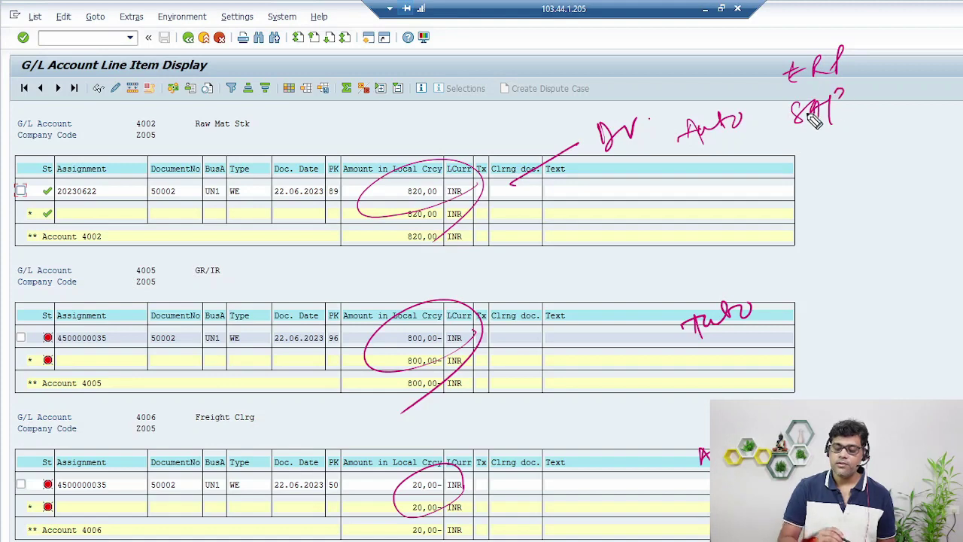
pyautogui.moveTo(485, 42)
pyautogui.mouseDown()
pyautogui.moveTo(526, 62)
pyautogui.moveTo(530, 89)
pyautogui.mouseUp()
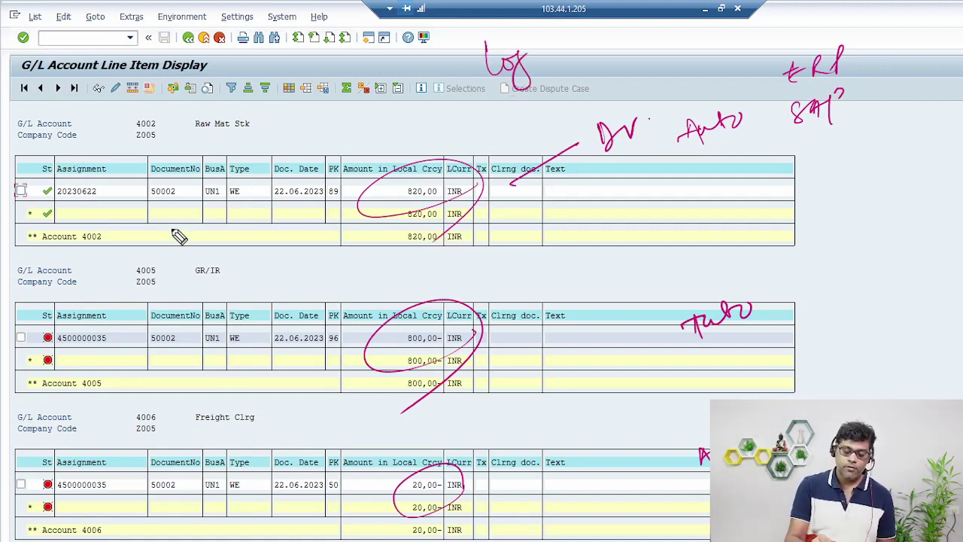
pyautogui.moveTo(202, 205)
pyautogui.mouseDown()
pyautogui.moveTo(159, 165)
pyautogui.moveTo(211, 215)
pyautogui.mouseUp()
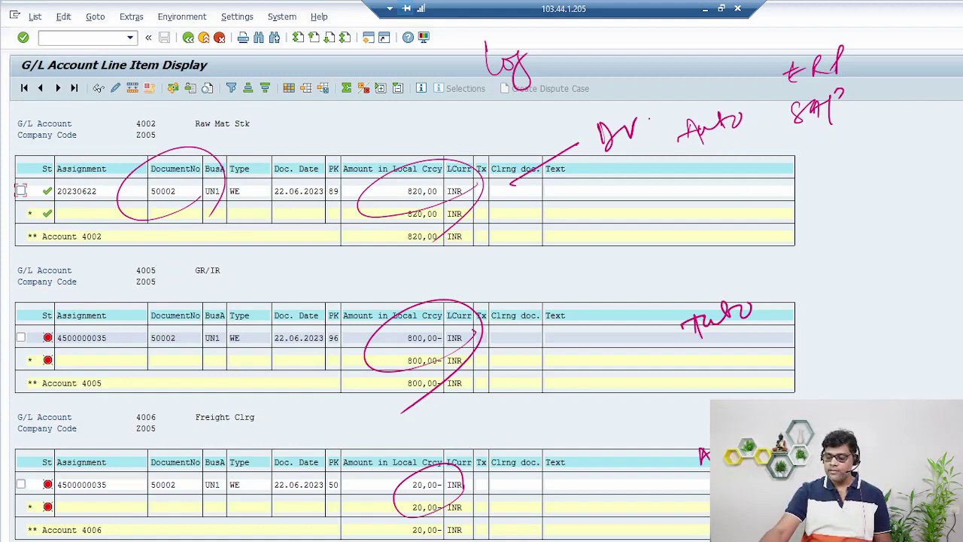
# Step: Clear the screen ink and display the line item details of the account 4002 posting in SAP
pyautogui.press('e')
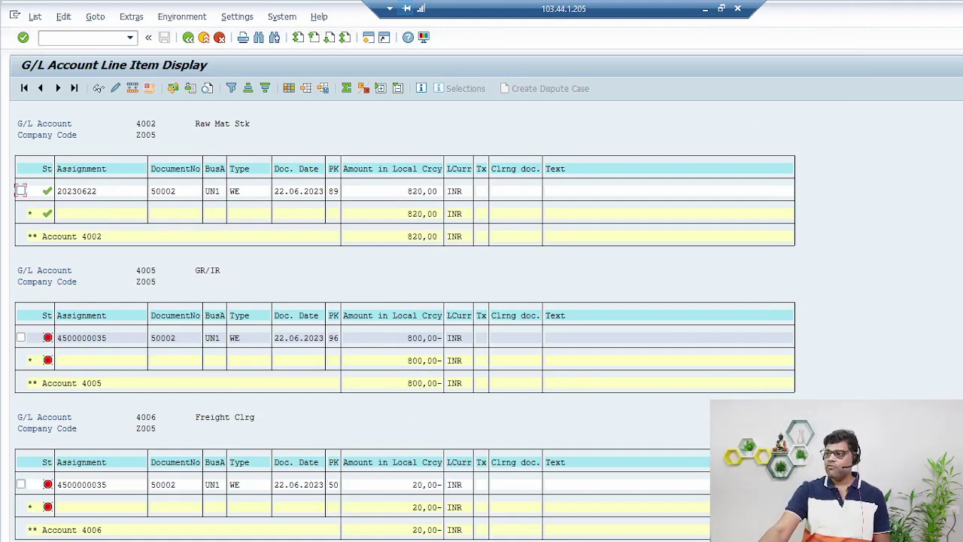
pyautogui.click(704, 8)
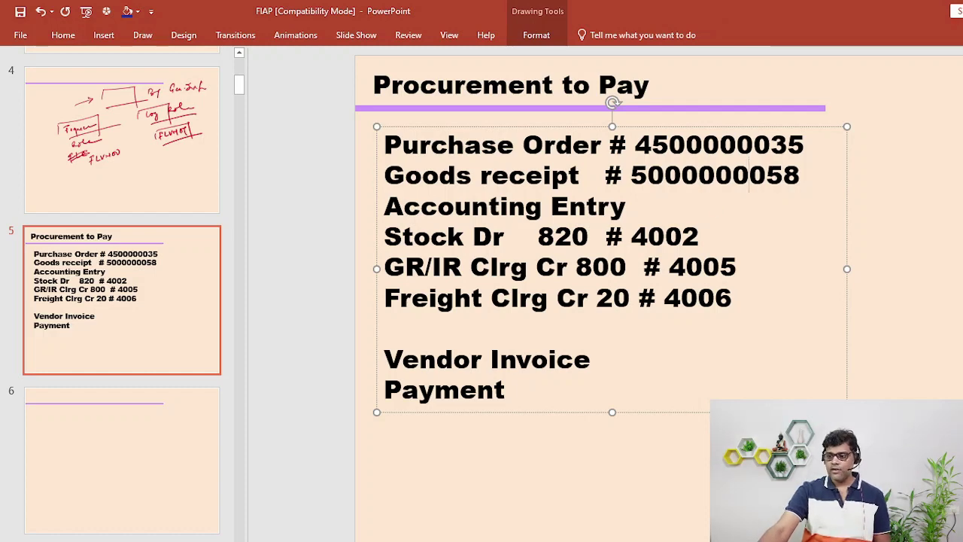
pyautogui.hotkey('alt', 'Tab')
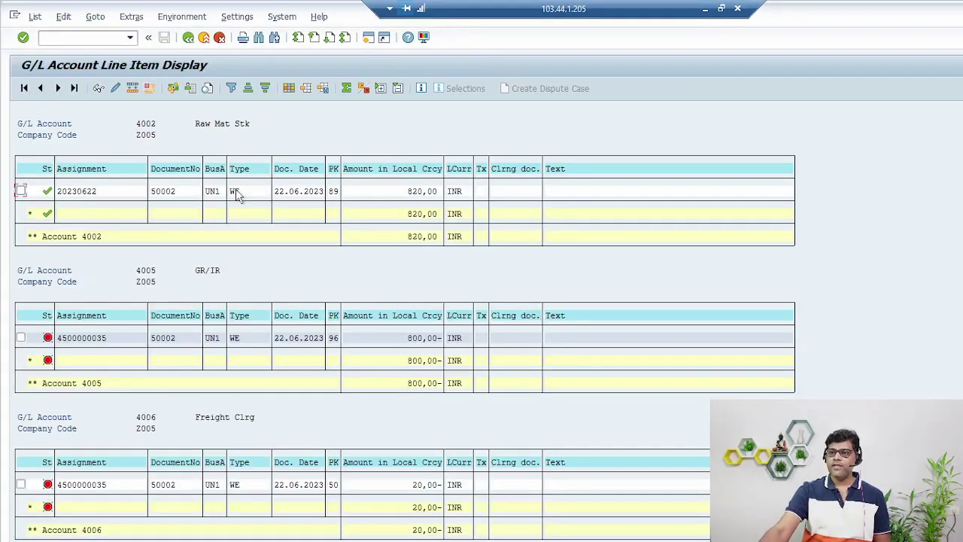
pyautogui.doubleClick(429, 193)
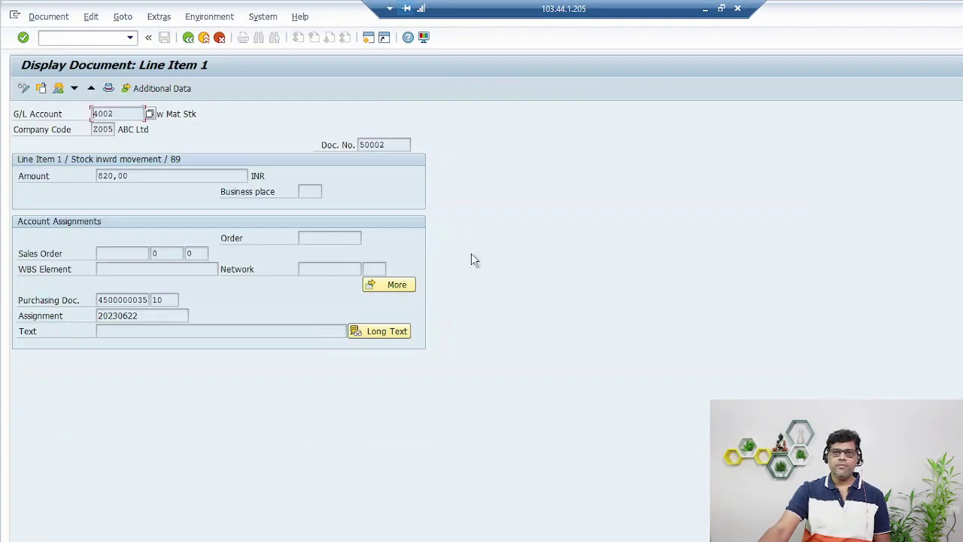
# Step: Open the Relationship Browser for the accounting document and expand its material document down to the purchase order
pyautogui.click(222, 16)
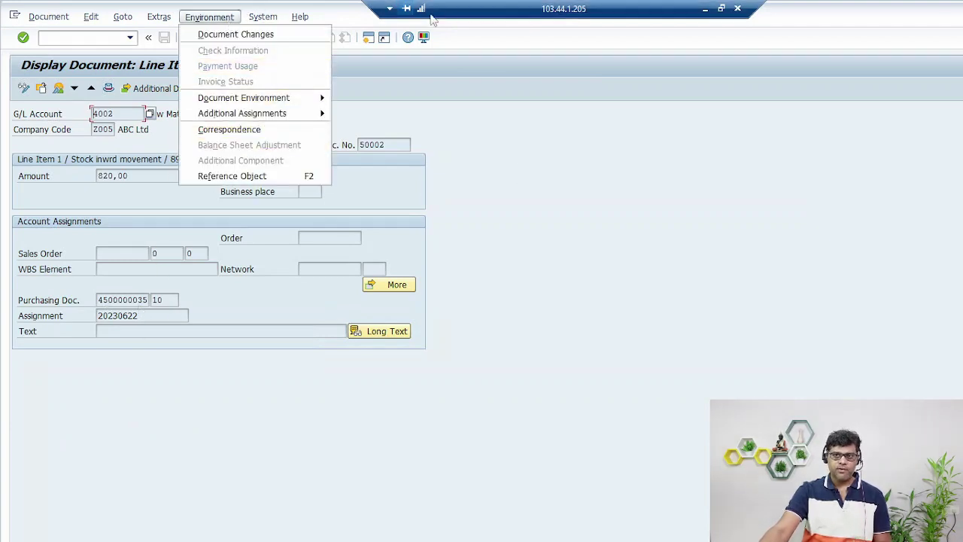
pyautogui.click(704, 8)
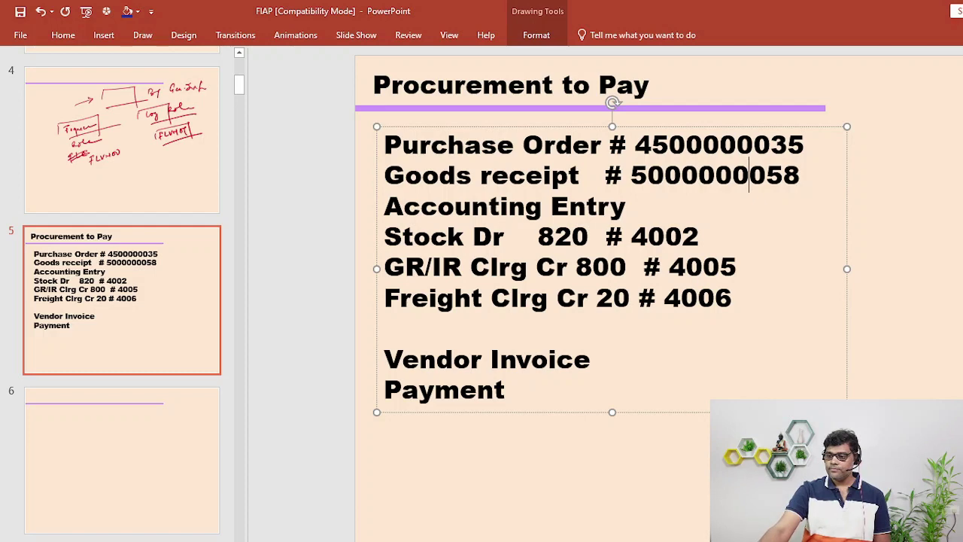
pyautogui.hotkey('alt', 'Tab')
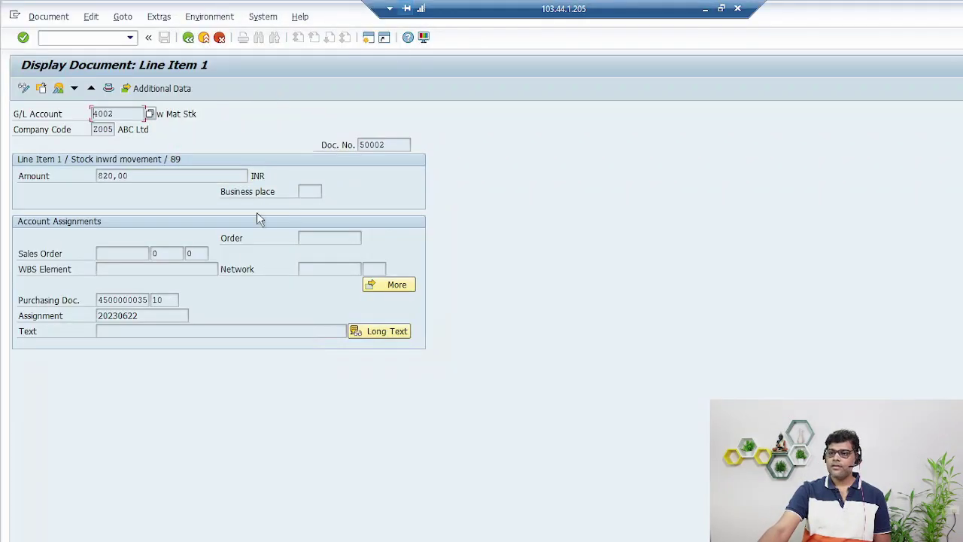
pyautogui.click(210, 21)
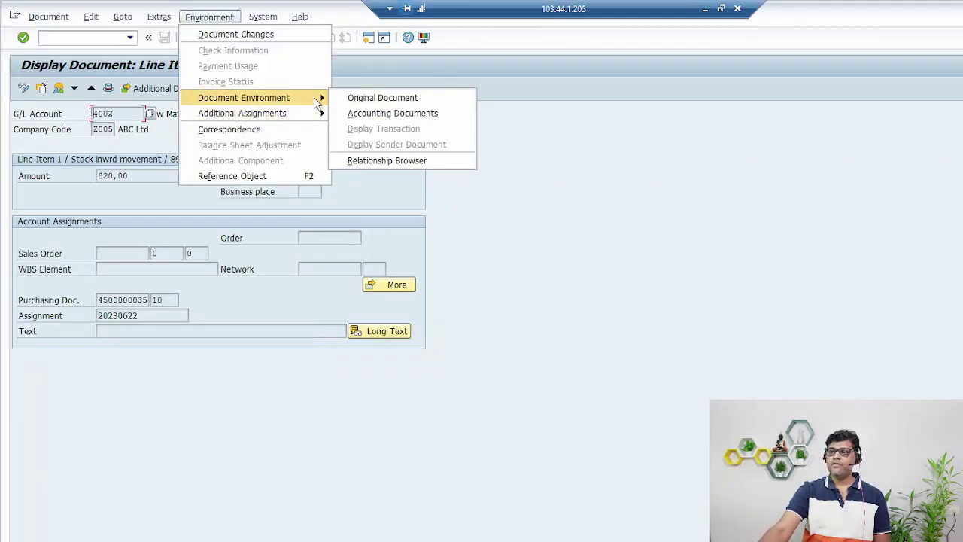
pyautogui.click(398, 159)
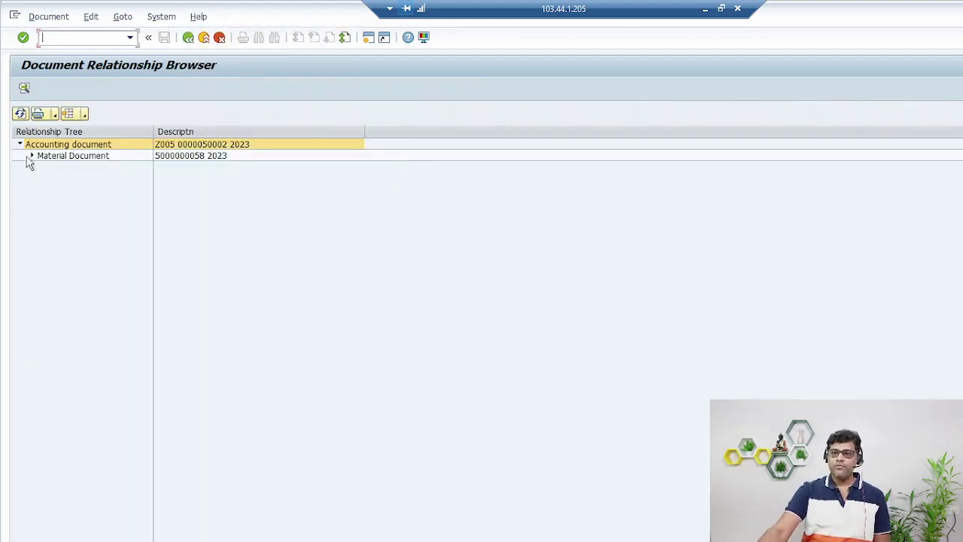
pyautogui.click(30, 156)
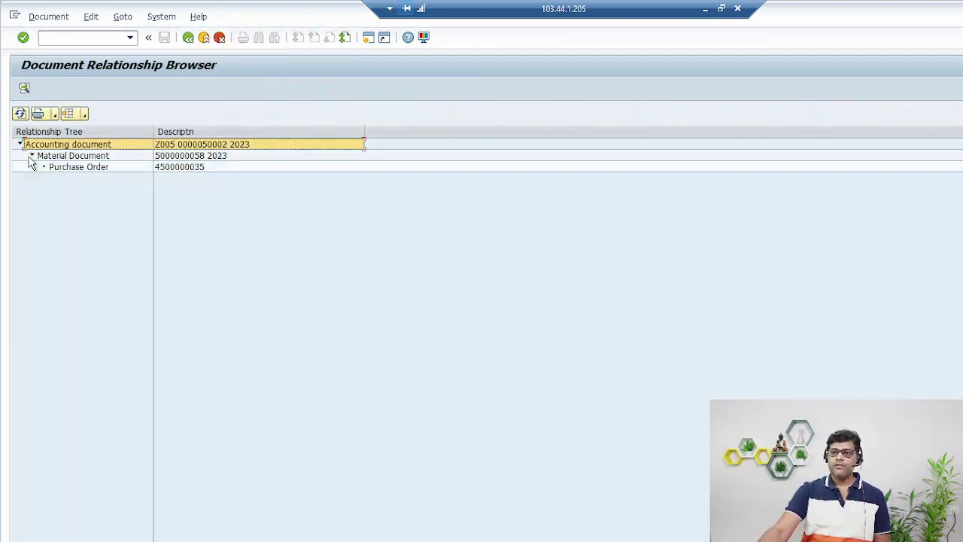
# Step: Compare the purchase order and material document in the relationship tree with the numbers noted on the PowerPoint slide
pyautogui.click(79, 167)
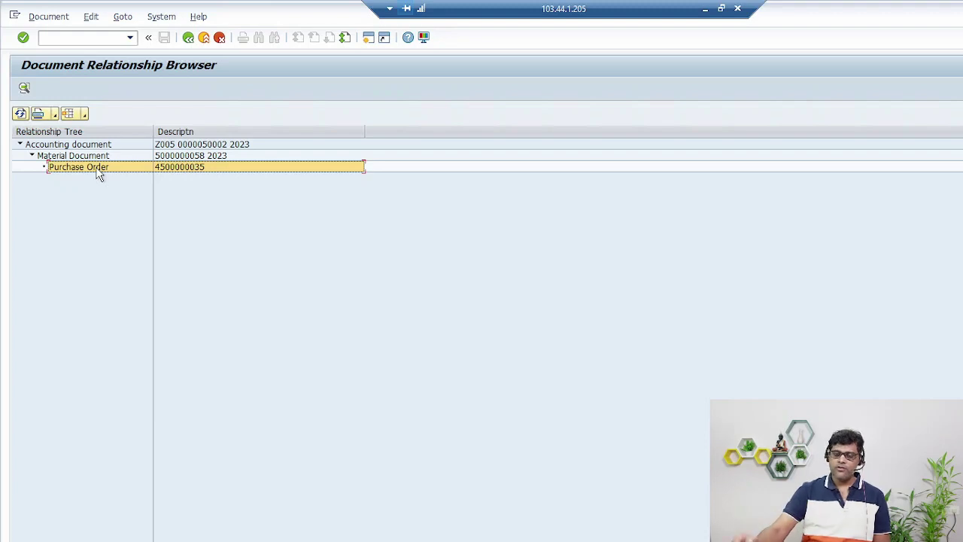
pyautogui.press('Up')
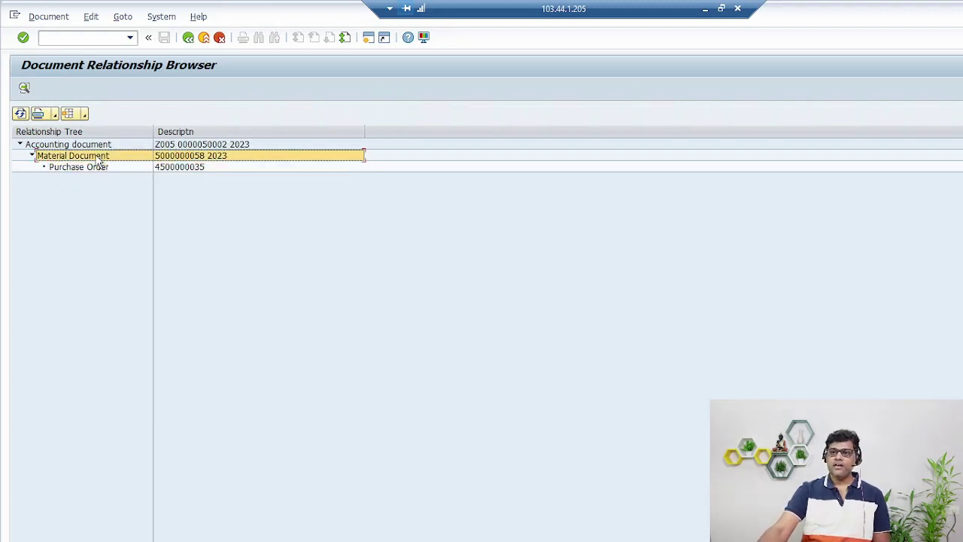
pyautogui.click(704, 9)
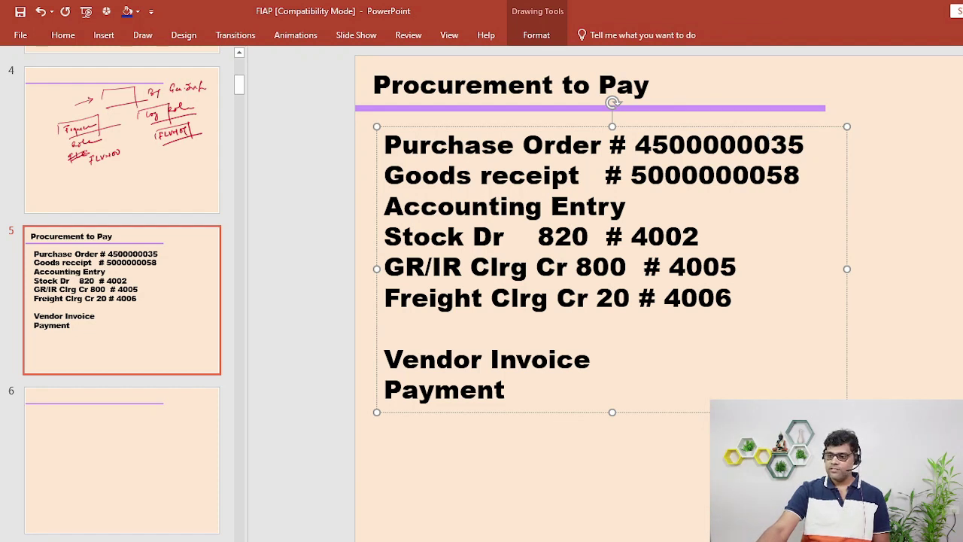
pyautogui.hotkey('alt', 'Tab')
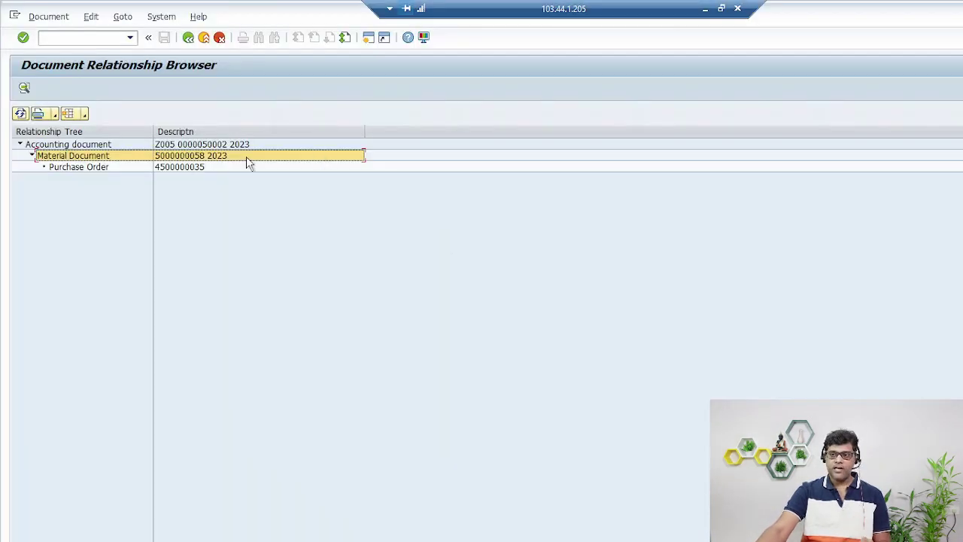
# Step: Display the accounting document from the relationship tree, review its GR/IR and Freight Clrg lines, and exit to SAP Easy Access
pyautogui.click(75, 144)
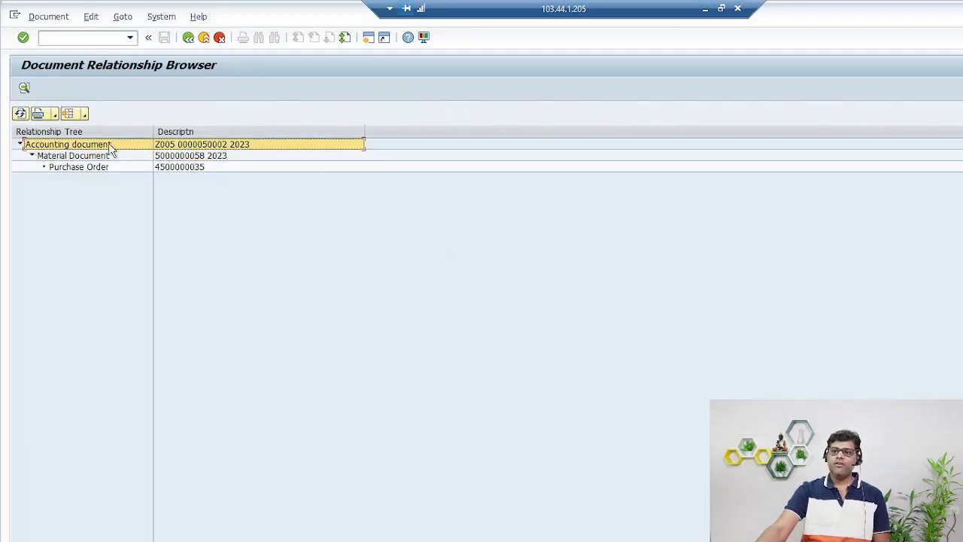
pyautogui.doubleClick(230, 149)
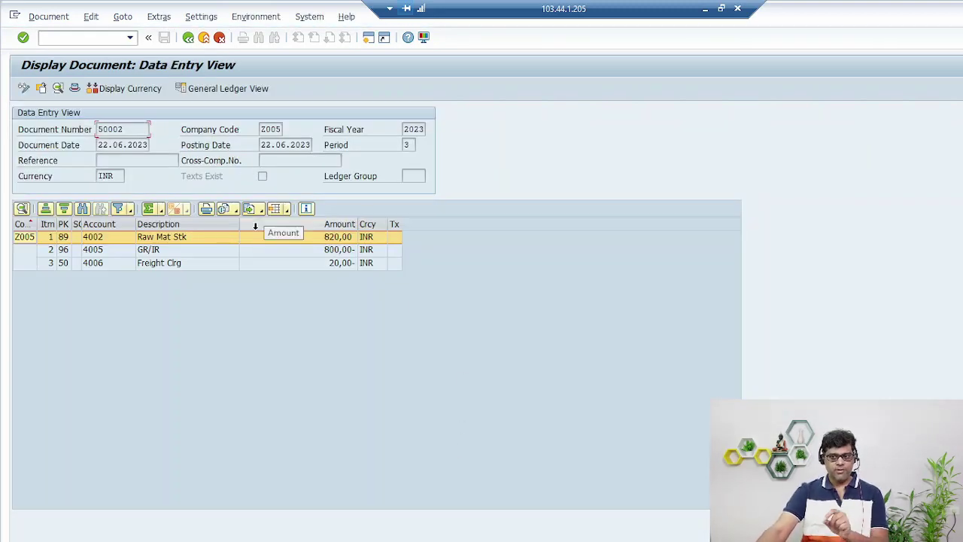
pyautogui.click(168, 251)
pyautogui.click(178, 264)
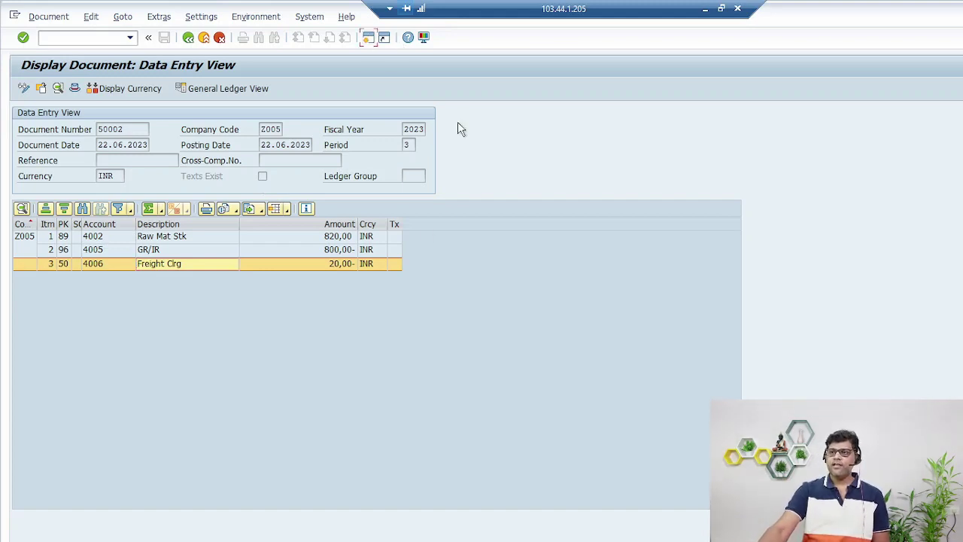
pyautogui.hotkey('shift', 'F3')
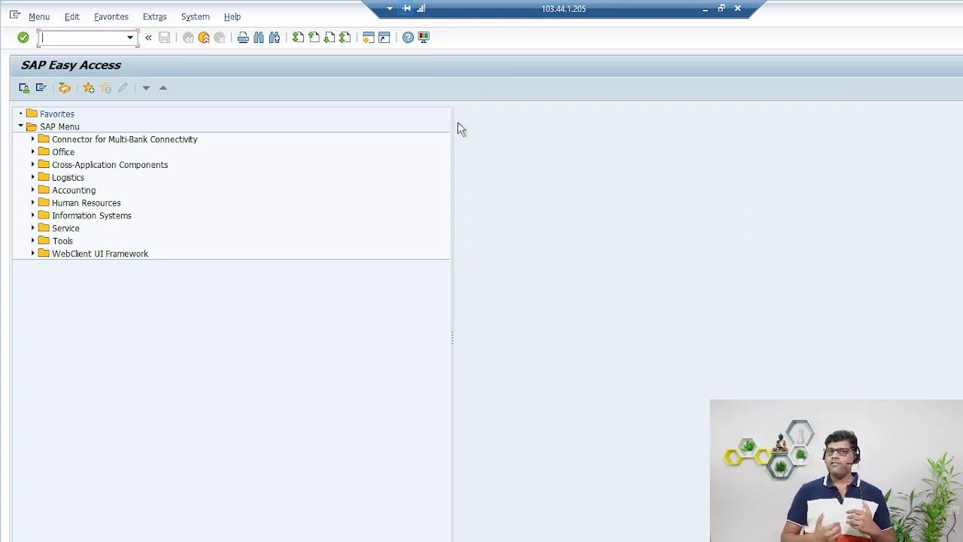
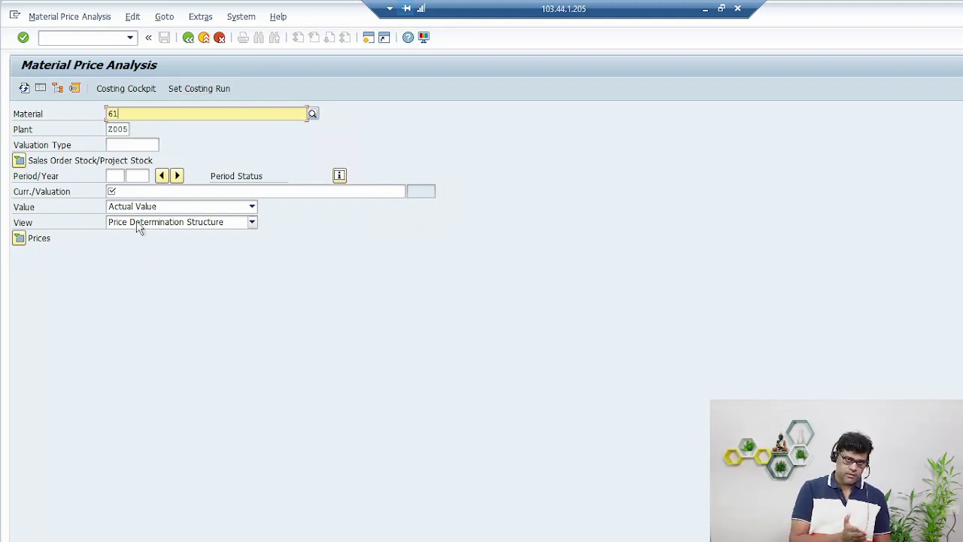
# Step: Display the price analysis of material 61 in plant Z005 and expand Receipts down to the purchase order's receipt document
pyautogui.press('Return')
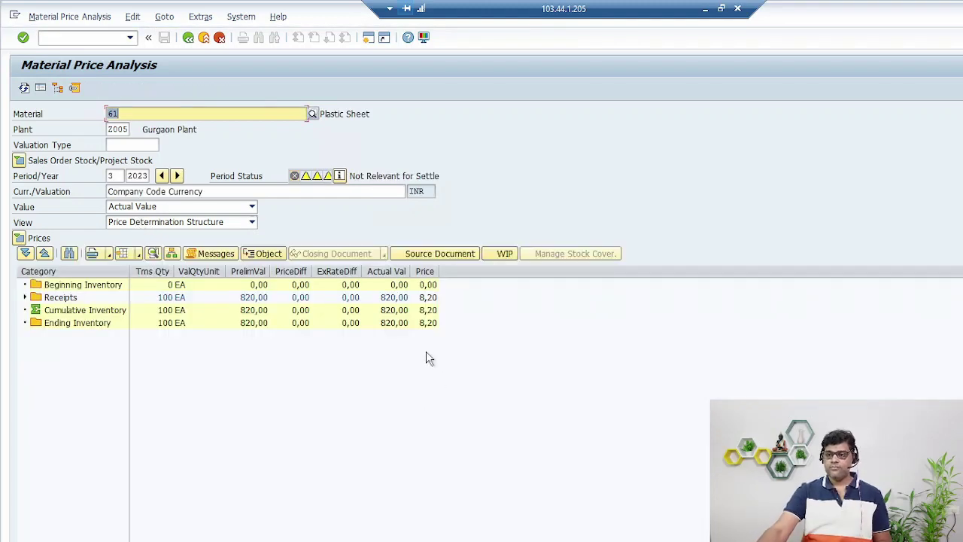
pyautogui.click(25, 297)
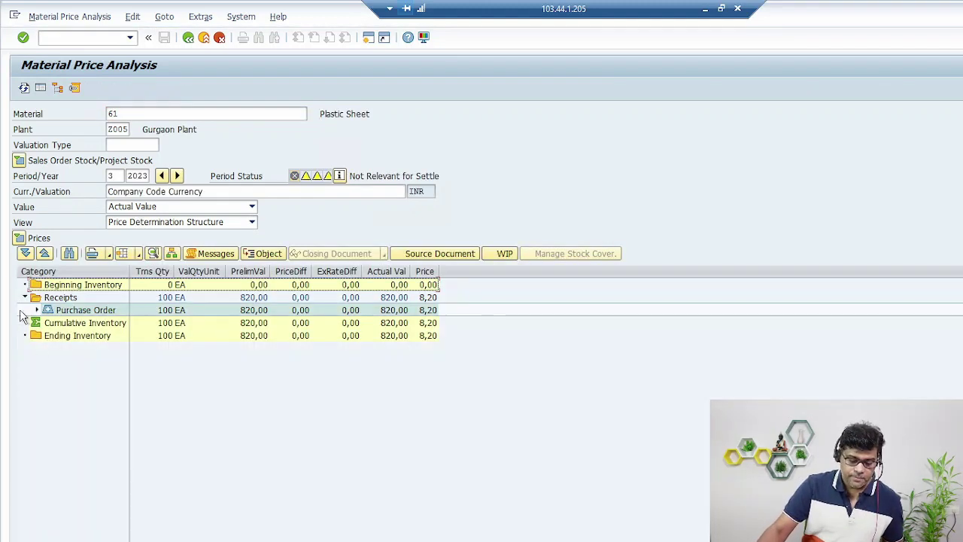
pyautogui.click(37, 310)
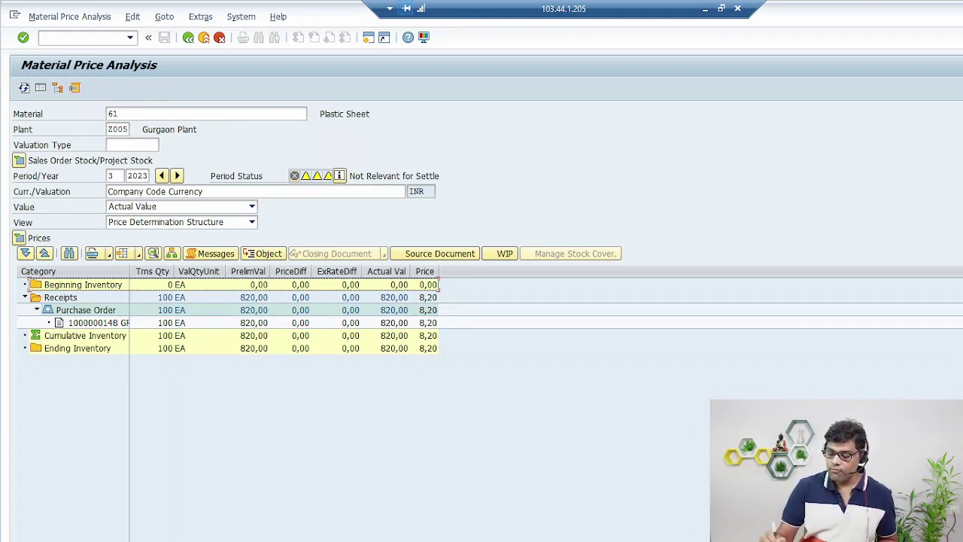
# Step: Tick the Beginning Inventory and receipt document rows in screen ink, mark the receipt quantity, bracket the rows and handwrite "IV" and "820"
pyautogui.moveTo(443, 282); pyautogui.dragTo(480, 265)
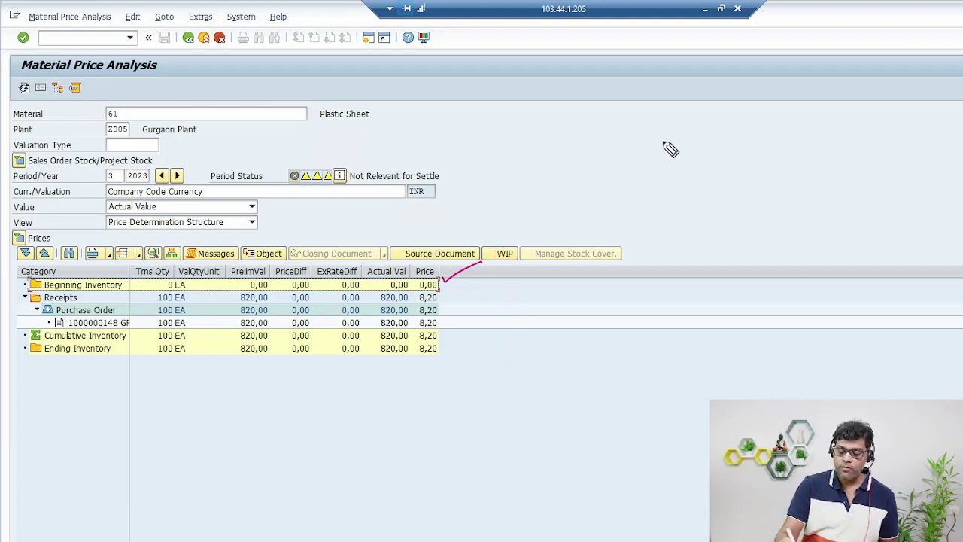
pyautogui.moveTo(651, 111)
pyautogui.mouseDown()
pyautogui.moveTo(651, 138)
pyautogui.moveTo(692, 111)
pyautogui.mouseUp()
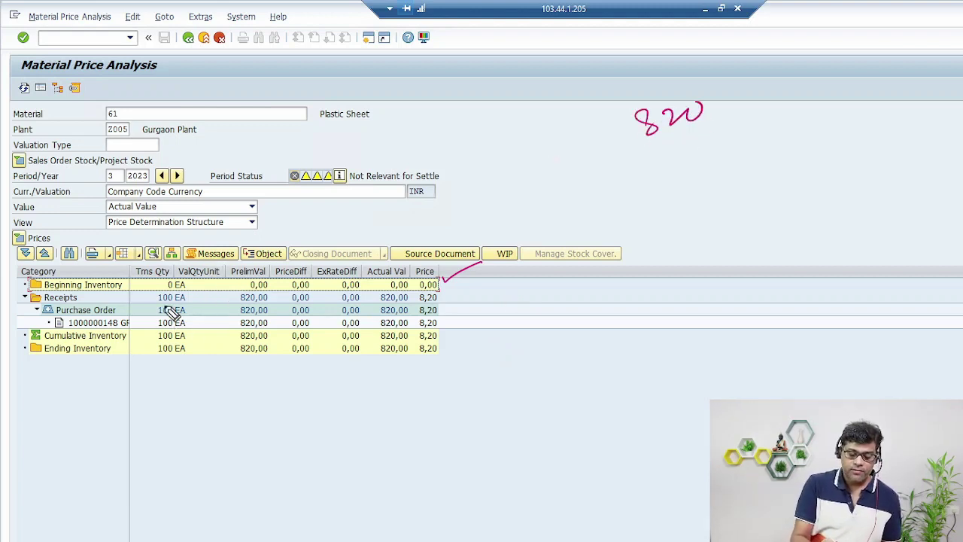
pyautogui.moveTo(137, 306); pyautogui.dragTo(154, 299)
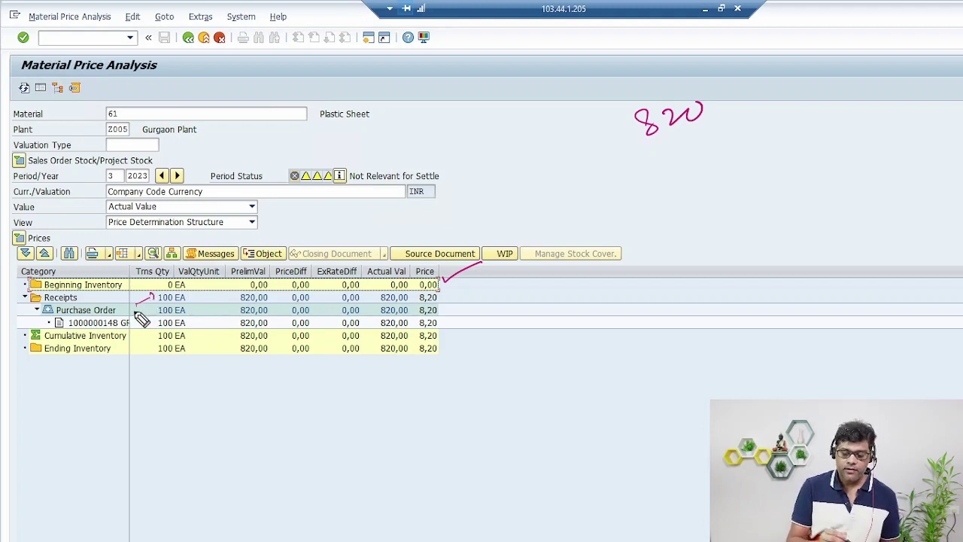
pyautogui.moveTo(547, 131)
pyautogui.mouseDown()
pyautogui.moveTo(544, 147)
pyautogui.moveTo(616, 116)
pyautogui.mouseUp()
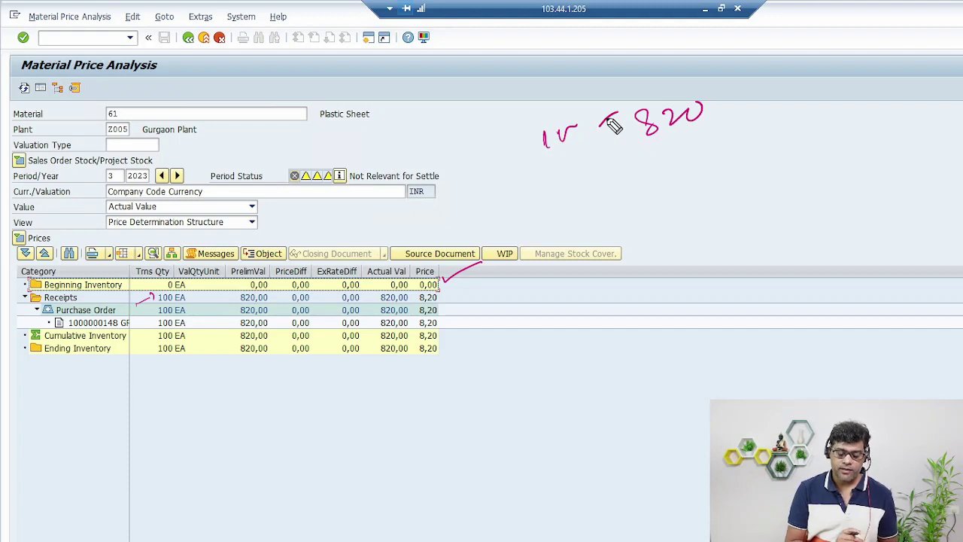
pyautogui.moveTo(453, 319); pyautogui.dragTo(507, 299)
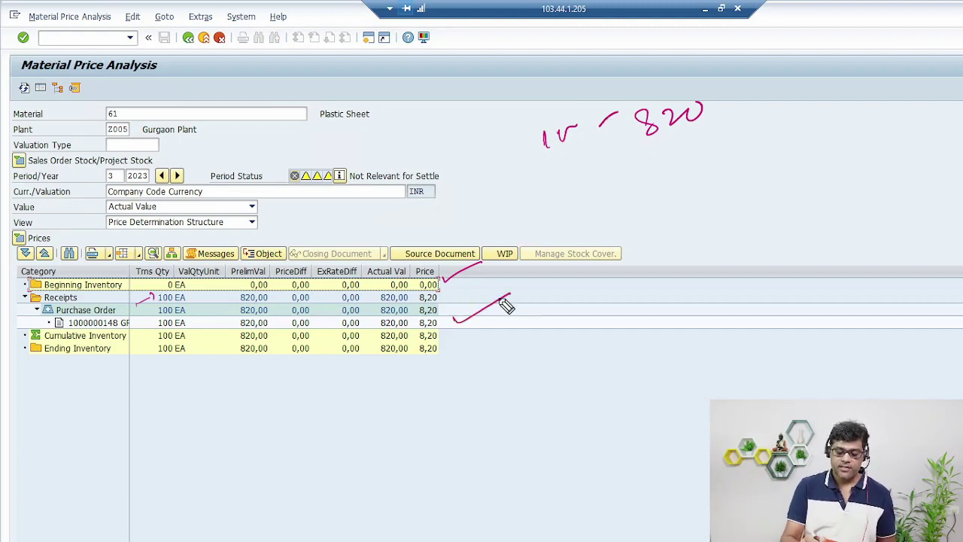
pyautogui.moveTo(479, 265); pyautogui.dragTo(470, 375)
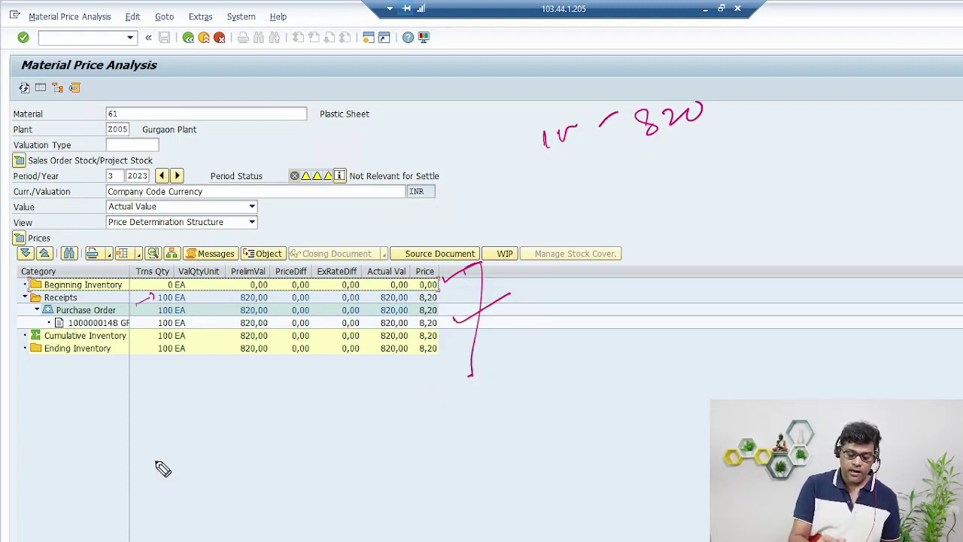
# Step: Circle the transaction quantity, PrelimVal and Price columns of the price analysis in screen ink
pyautogui.moveTo(196, 379); pyautogui.dragTo(206, 350)
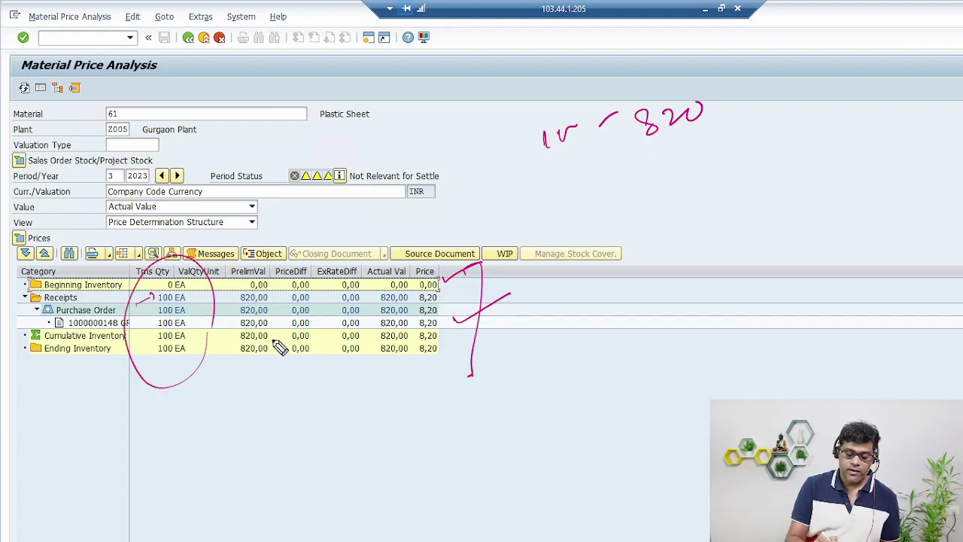
pyautogui.moveTo(286, 354); pyautogui.dragTo(247, 396)
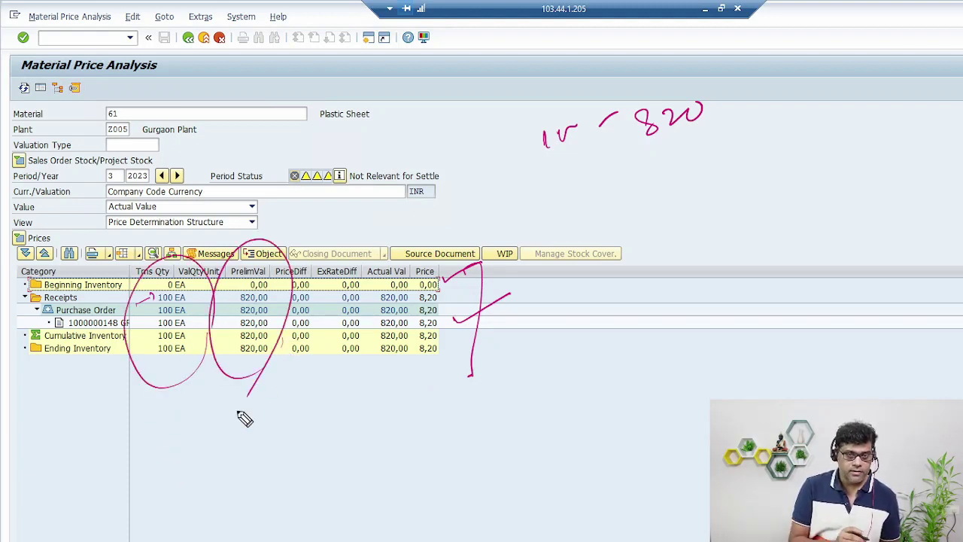
pyautogui.moveTo(466, 368)
pyautogui.mouseDown()
pyautogui.moveTo(408, 252)
pyautogui.moveTo(448, 359)
pyautogui.mouseUp()
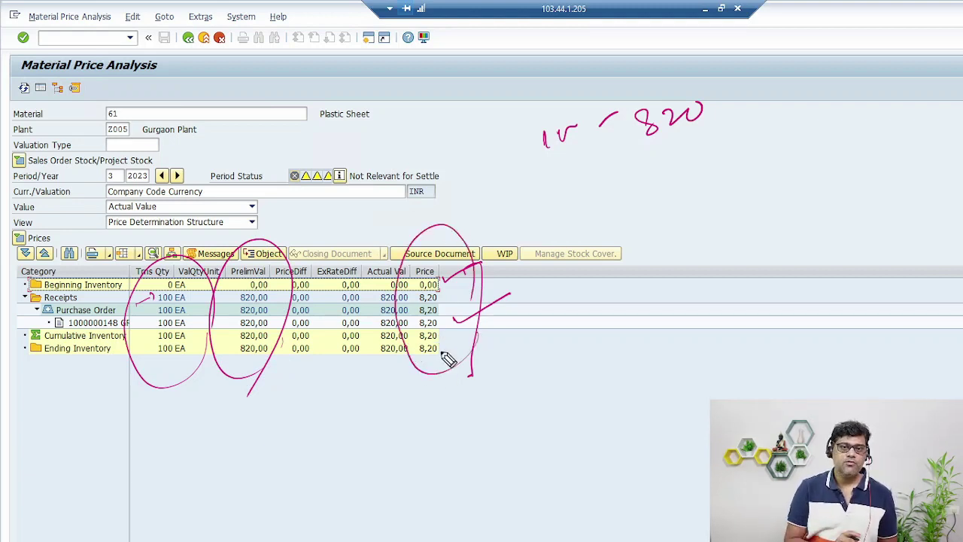
# Step: Handwrite "MvA" in screen ink below the "820" note and underline it
pyautogui.moveTo(672, 202); pyautogui.dragTo(729, 181)
pyautogui.moveTo(713, 181); pyautogui.dragTo(749, 160)
pyautogui.moveTo(686, 219); pyautogui.dragTo(791, 169)
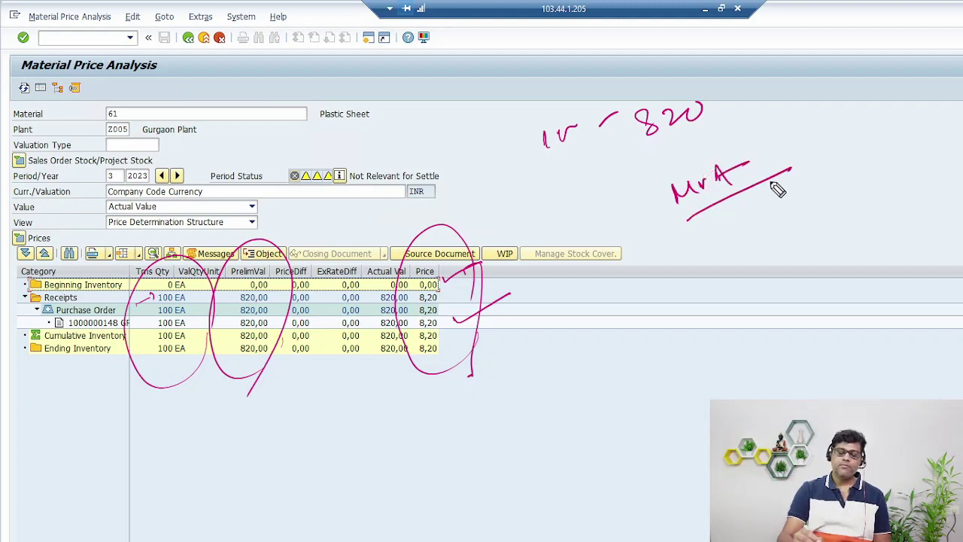